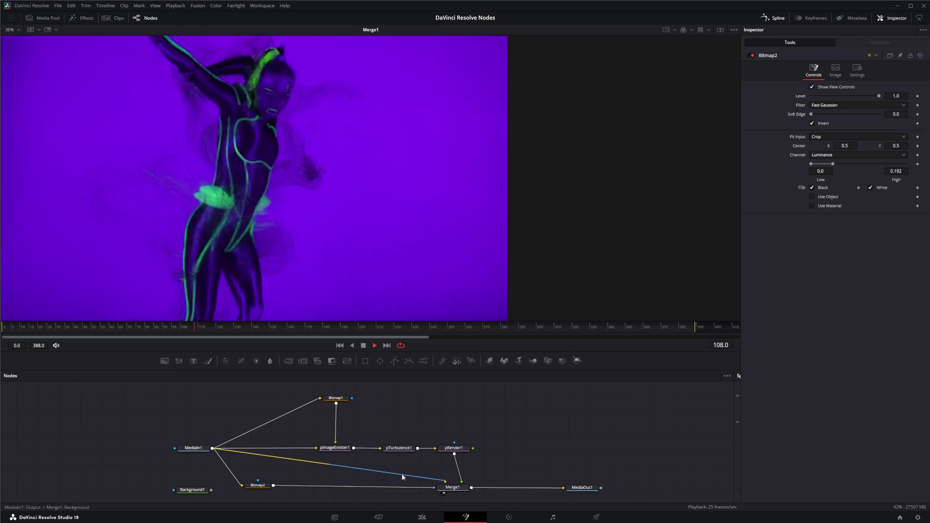
- Append the close-up clip of the woman with clown makeup after the first clip on Video 1 and open it in Fusion
{"action": "left_click", "coordinate": [364, 345]}
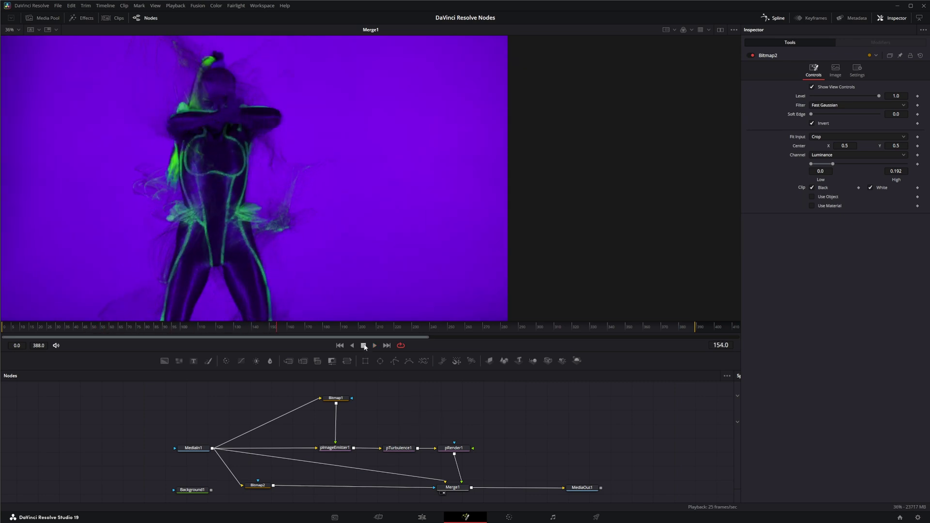
{"action": "left_click", "coordinate": [423, 517]}
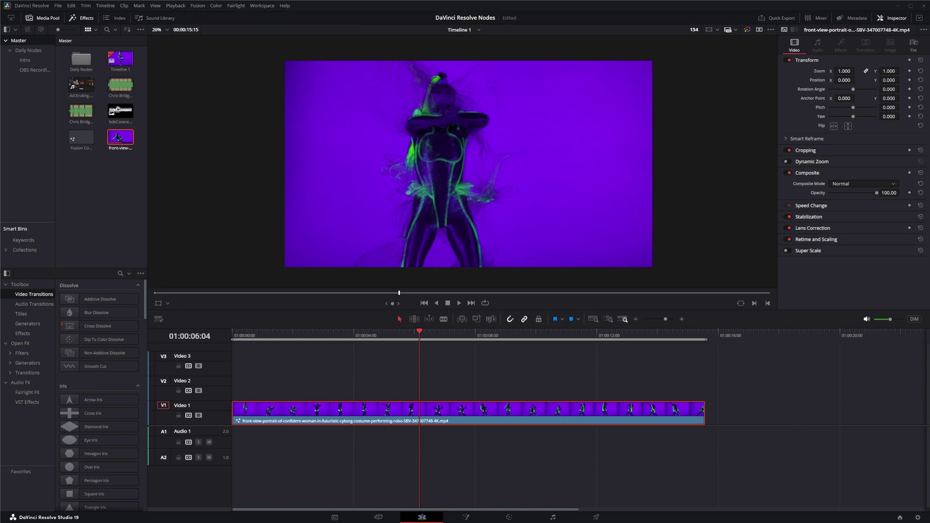
{"action": "left_click_drag", "start_coordinate": [928, 412], "coordinate": [775, 416]}
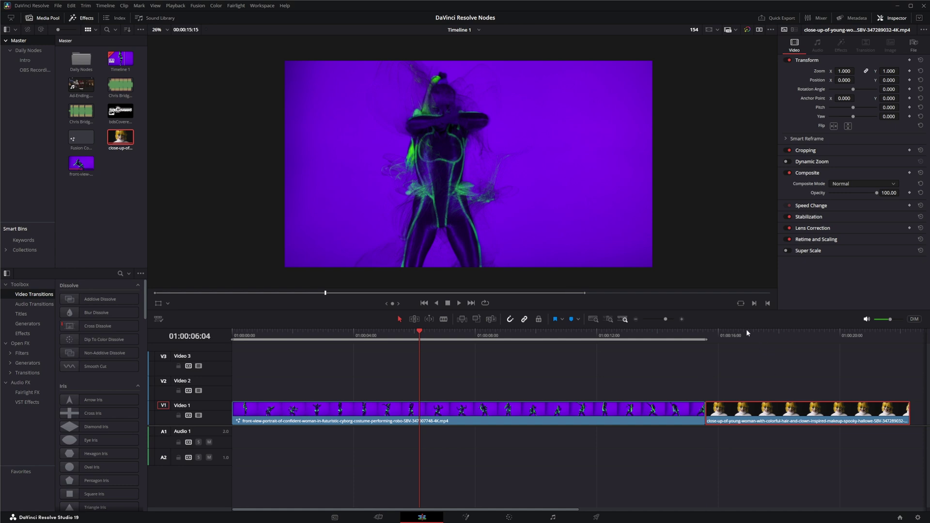
{"action": "left_click", "coordinate": [736, 335]}
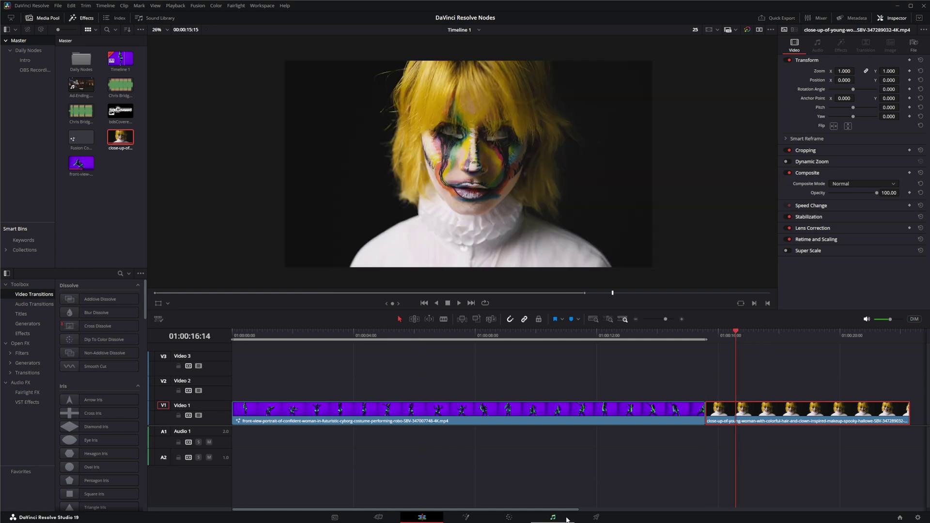
{"action": "left_click", "coordinate": [468, 517]}
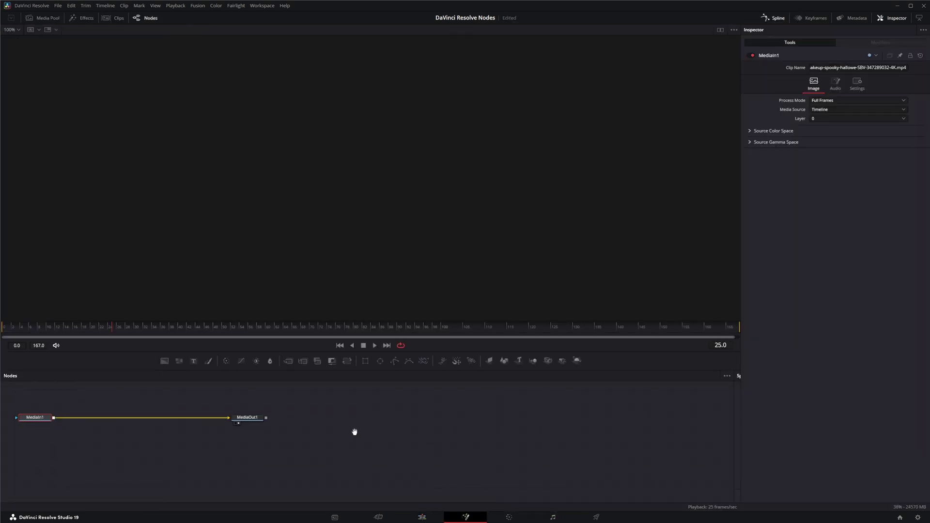
- Disconnect MediaIn1 from MediaOut1, add a pRender node feeding MediaOut1, and move MediaIn1 farther away to leave space
{"action": "left_click_drag", "start_coordinate": [480, 447], "coordinate": [422, 445]}
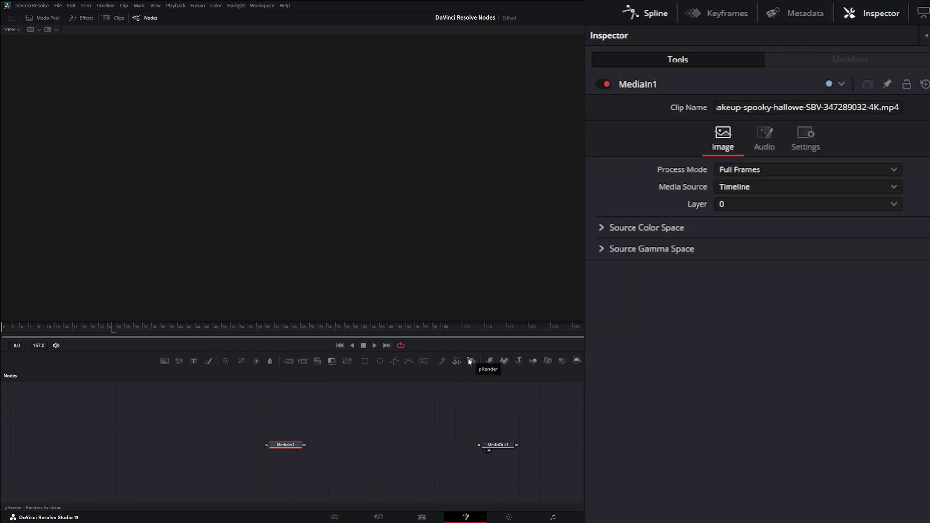
{"action": "mouse_move", "coordinate": [445, 442]}
{"action": "left_mouse_down"}
{"action": "mouse_move", "coordinate": [460, 427]}
{"action": "mouse_move", "coordinate": [451, 443]}
{"action": "mouse_move", "coordinate": [482, 445]}
{"action": "mouse_move", "coordinate": [451, 447]}
{"action": "left_mouse_up"}
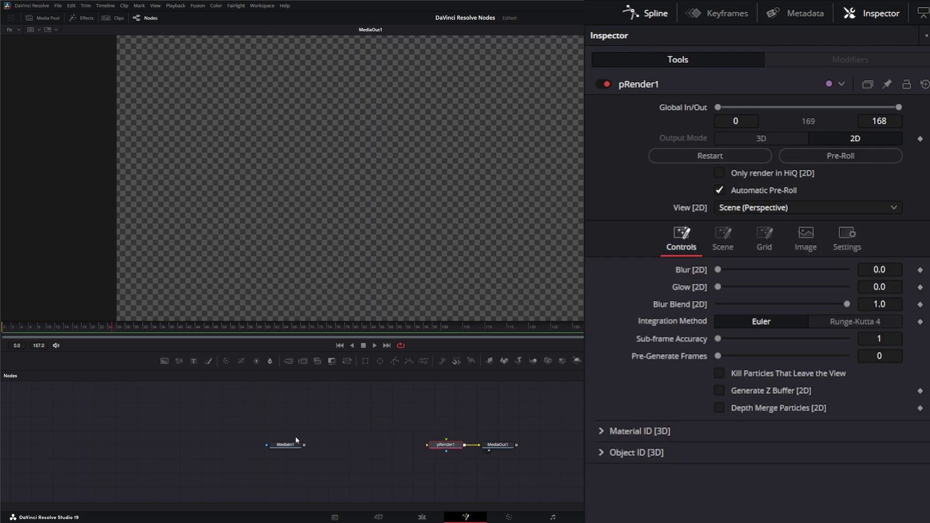
{"action": "left_click_drag", "start_coordinate": [287, 446], "coordinate": [212, 446]}
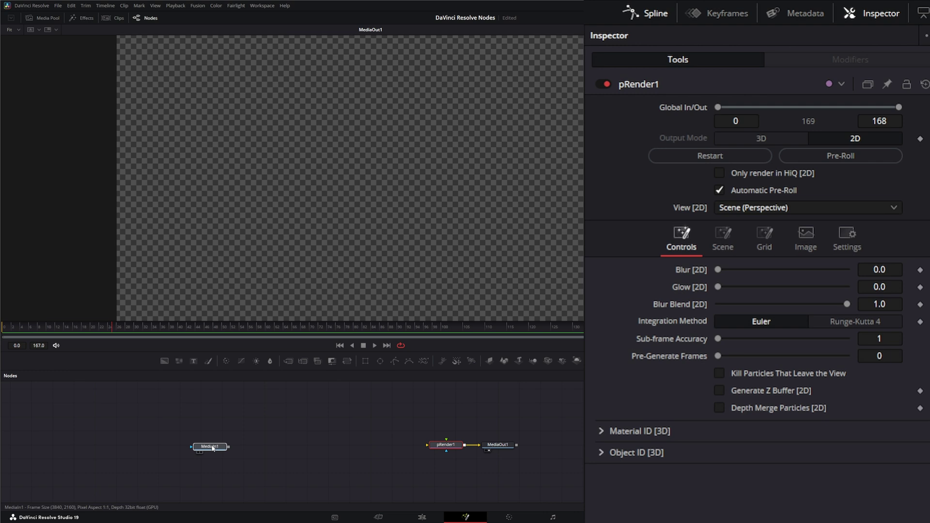
{"action": "left_click", "coordinate": [313, 445]}
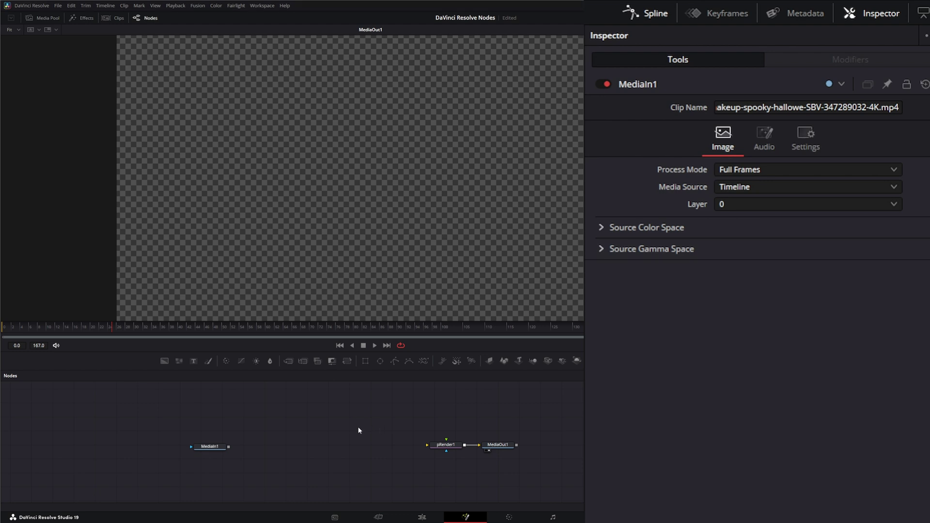
- Add a pImageEmitter node, connect its output to pRender1, and place it between MediaIn1 and pRender1
{"action": "key", "text": "shift+space"}
{"action": "type", "text": "bit"}
{"action": "key", "text": "BackSpace"}
{"action": "key", "text": "BackSpace"}
{"action": "key", "text": "BackSpace"}
{"action": "type", "text": "p"}
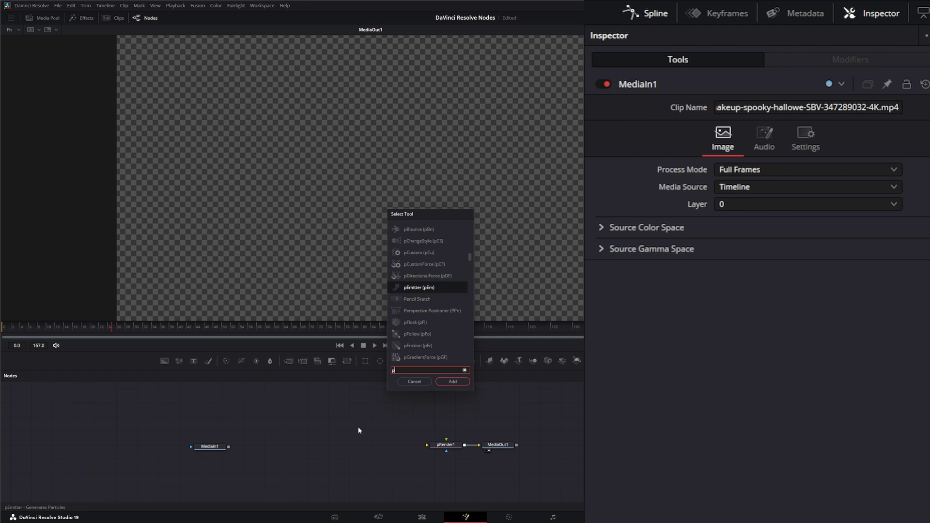
{"action": "type", "text": "i"}
{"action": "key", "text": "Return"}
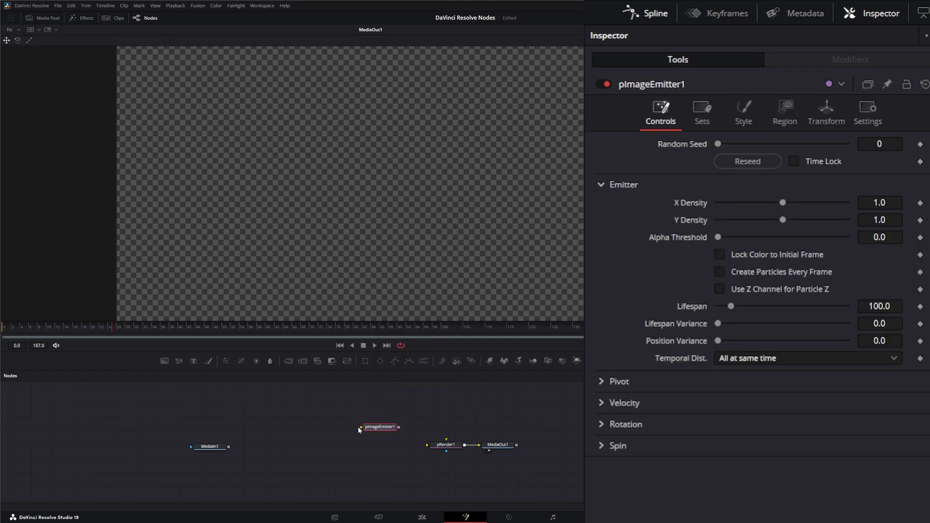
{"action": "left_click_drag", "start_coordinate": [377, 429], "coordinate": [428, 447]}
{"action": "left_click_drag", "start_coordinate": [329, 445], "coordinate": [324, 446]}
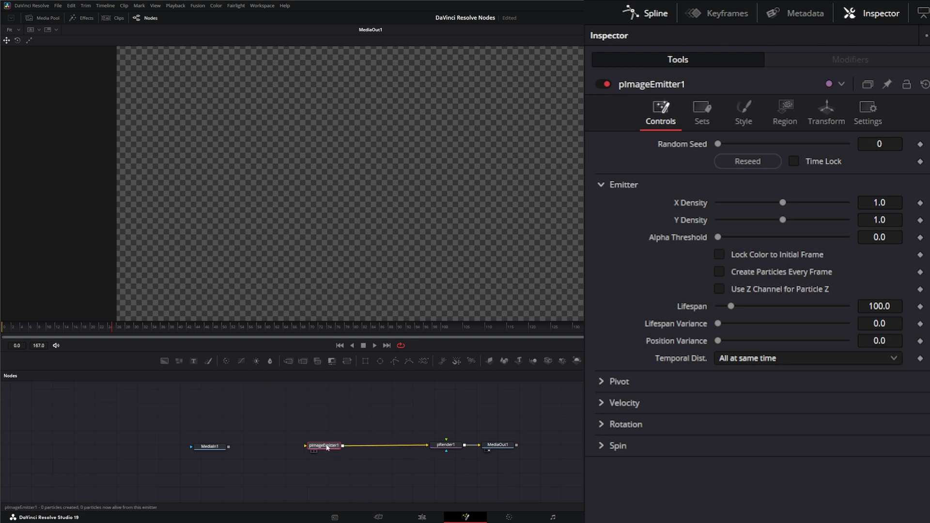
- Connect MediaIn1 to the input of pImageEmitter1 and preview the result at the first frame
{"action": "left_click", "coordinate": [210, 446]}
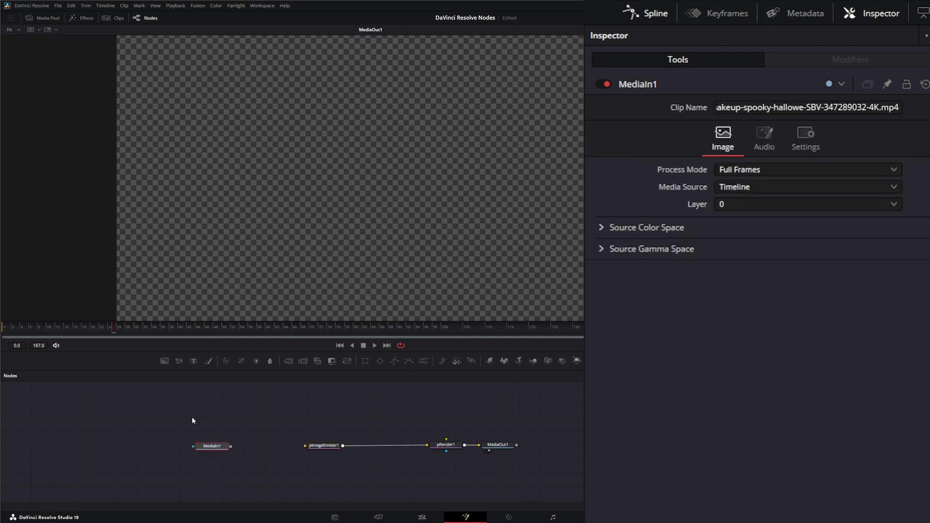
{"action": "left_click_drag", "start_coordinate": [159, 421], "coordinate": [305, 449]}
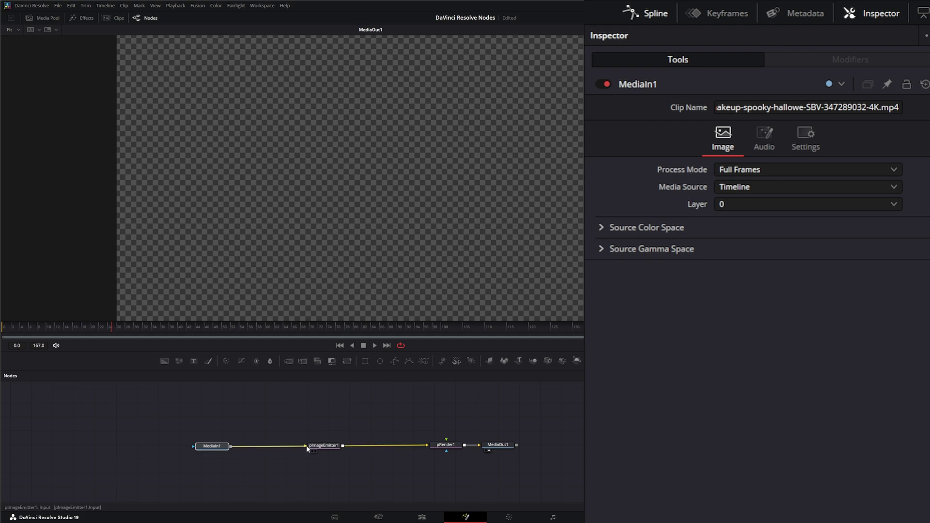
{"action": "left_click", "coordinate": [308, 448]}
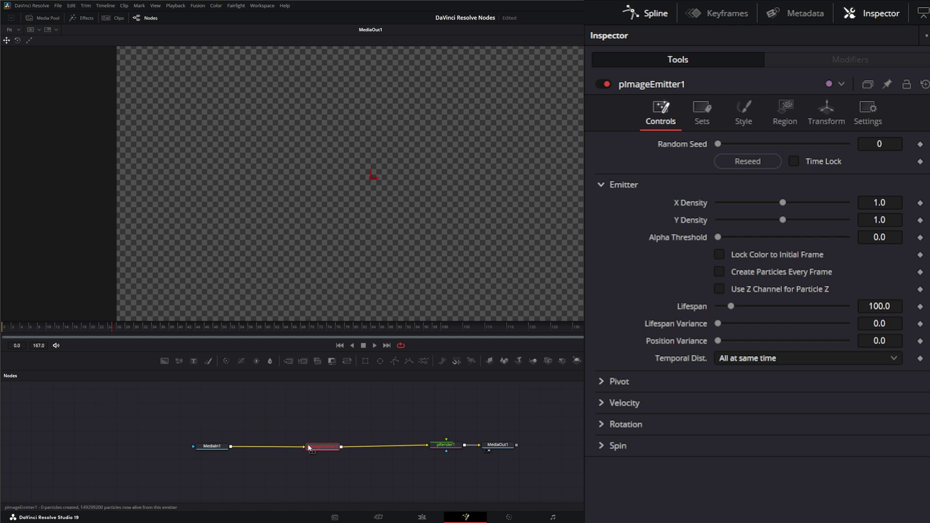
{"action": "left_click", "coordinate": [341, 345]}
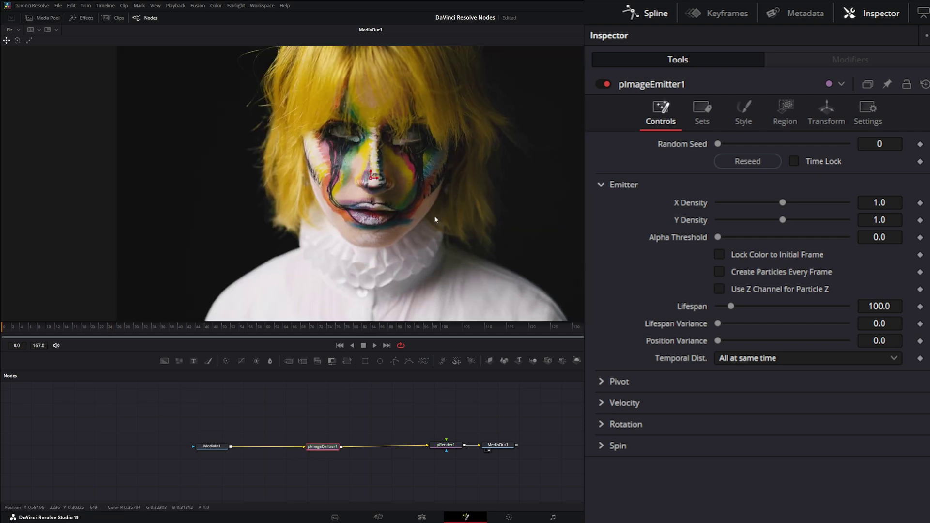
{"action": "left_click_drag", "start_coordinate": [434, 216], "coordinate": [341, 215]}
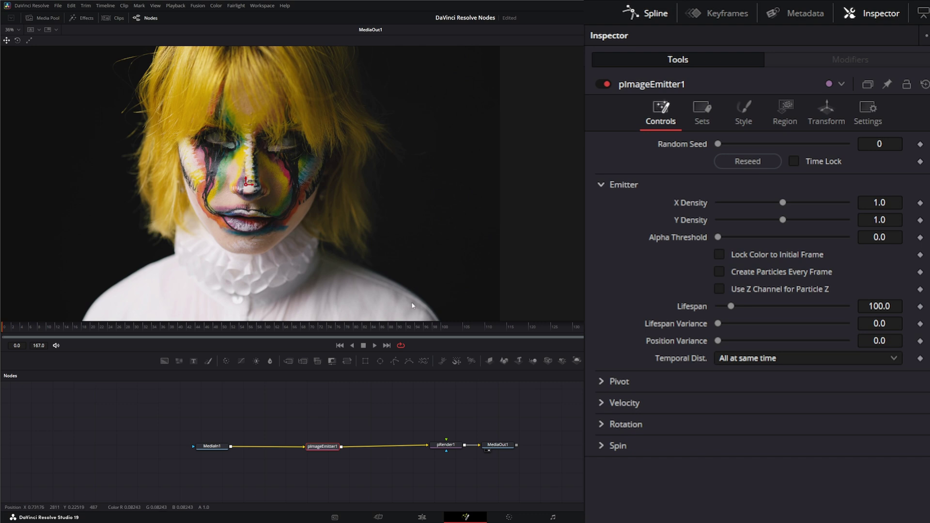
{"action": "left_click_drag", "start_coordinate": [327, 449], "coordinate": [321, 449]}
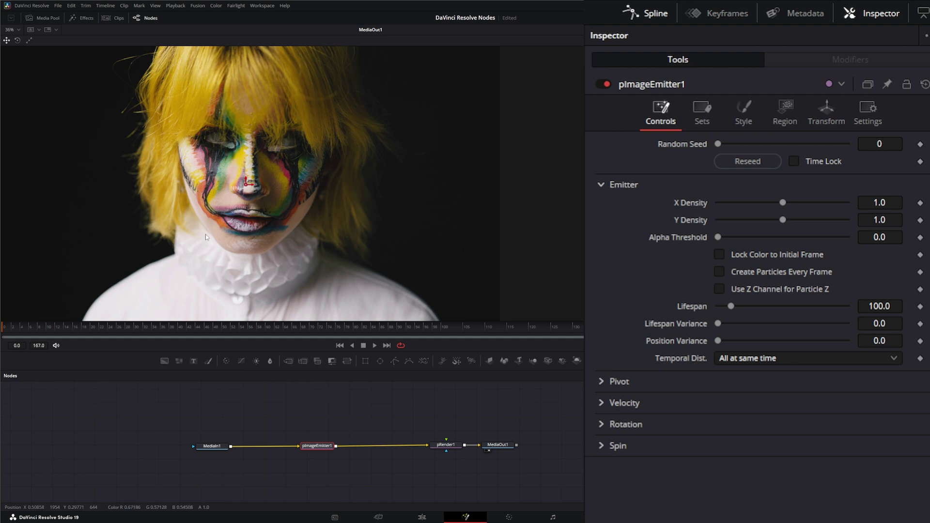
- Set pImageEmitter1's X Density and Y Density to 0.5 while inspecting the image close up
{"action": "scroll", "coordinate": [230, 252], "scroll_direction": "up", "scroll_amount": 10}
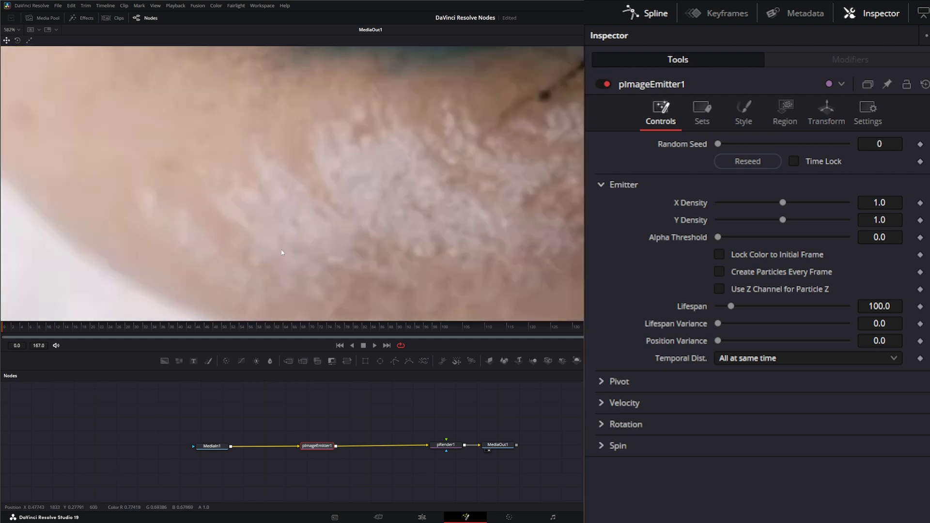
{"action": "left_click_drag", "start_coordinate": [352, 249], "coordinate": [102, 162]}
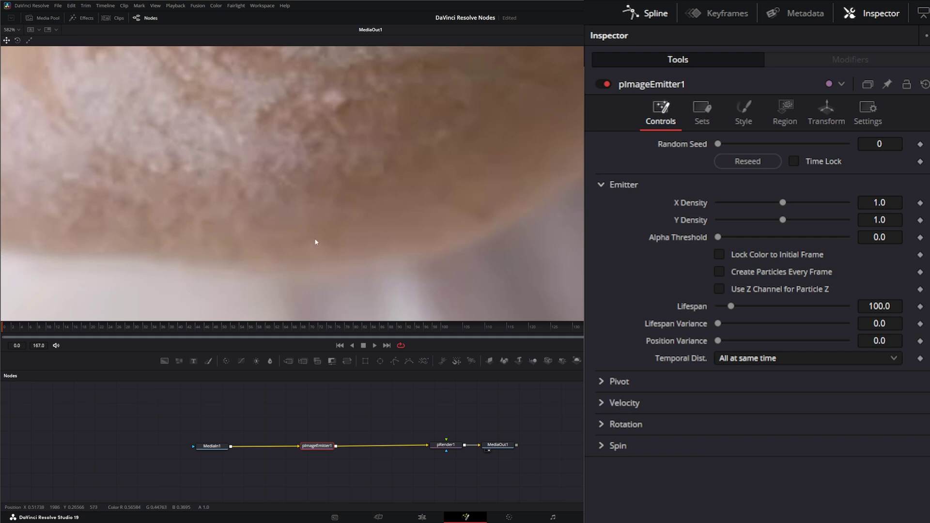
{"action": "left_click", "coordinate": [881, 202]}
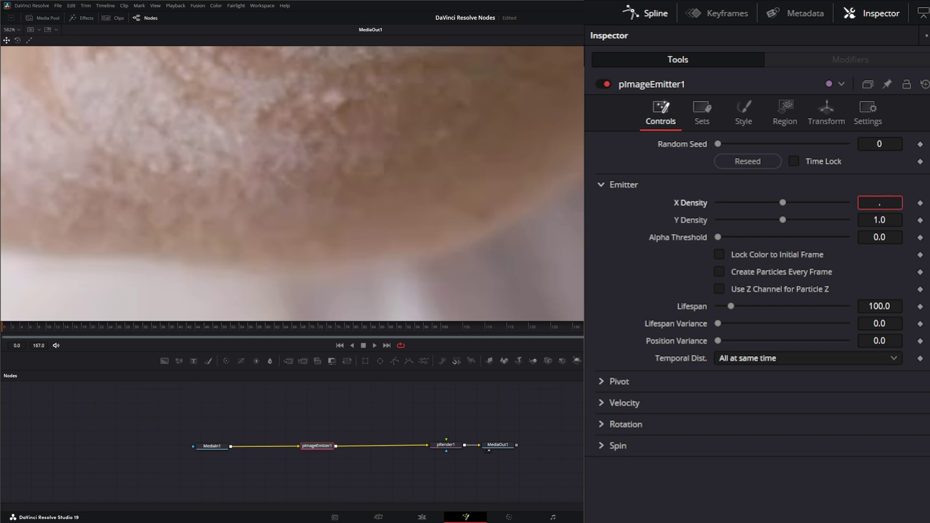
{"action": "key", "text": "Tab"}
{"action": "key", "text": "BackSpace"}
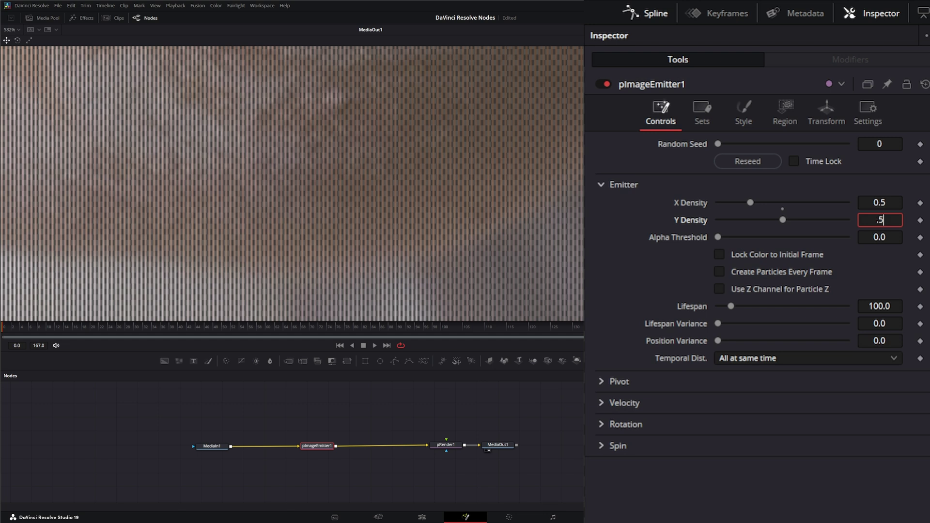
{"action": "key", "text": "Tab"}
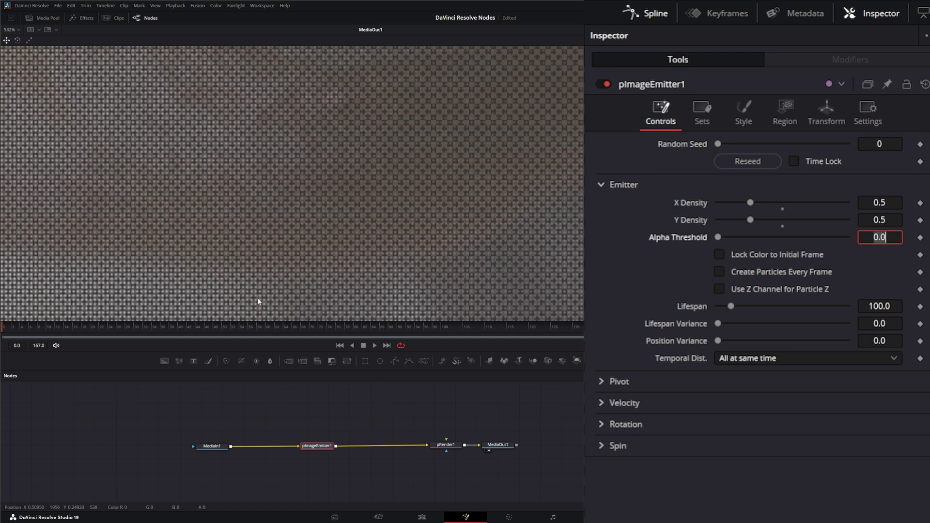
- Add Merge and black Background nodes and composite pRender1 over the background, with the merge feeding MediaOut1
{"action": "left_click_drag", "start_coordinate": [288, 361], "coordinate": [440, 489]}
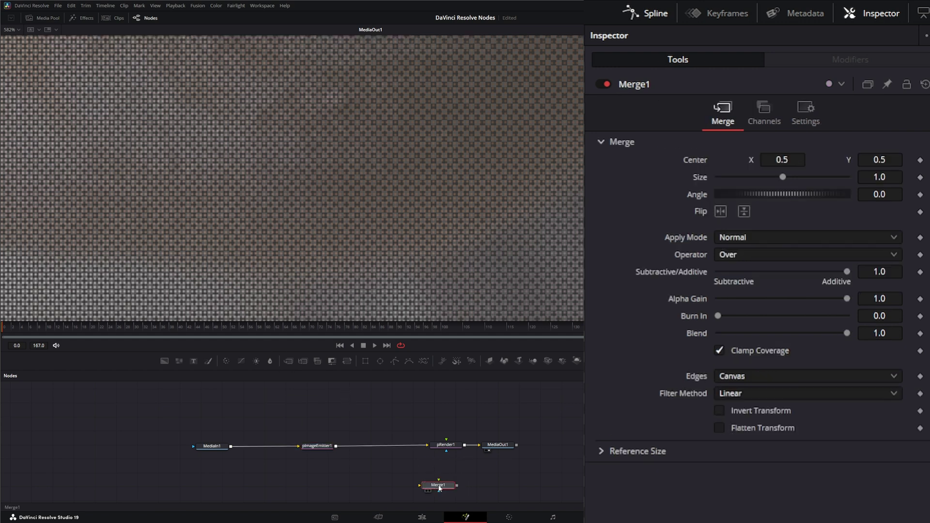
{"action": "left_click_drag", "start_coordinate": [168, 361], "coordinate": [361, 486]}
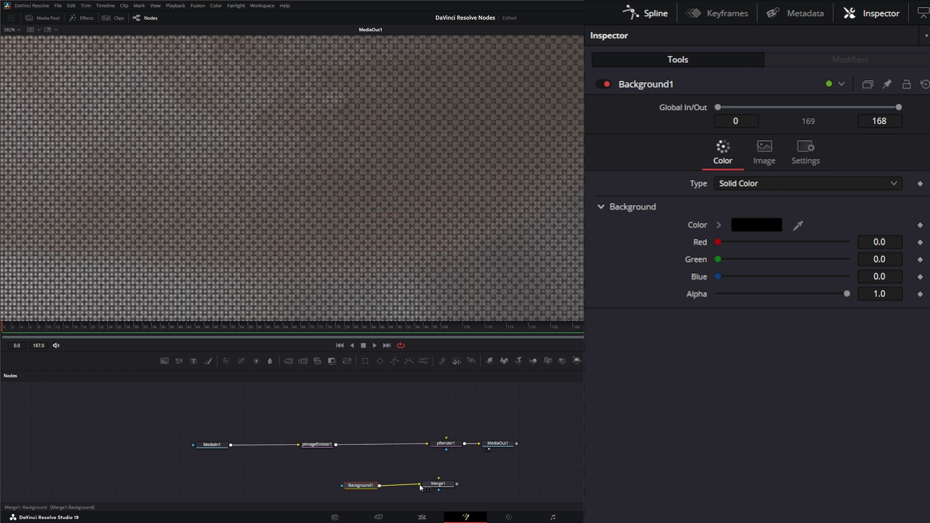
{"action": "mouse_move", "coordinate": [464, 444]}
{"action": "left_mouse_down"}
{"action": "mouse_move", "coordinate": [439, 483]}
{"action": "mouse_move", "coordinate": [480, 446]}
{"action": "left_mouse_up"}
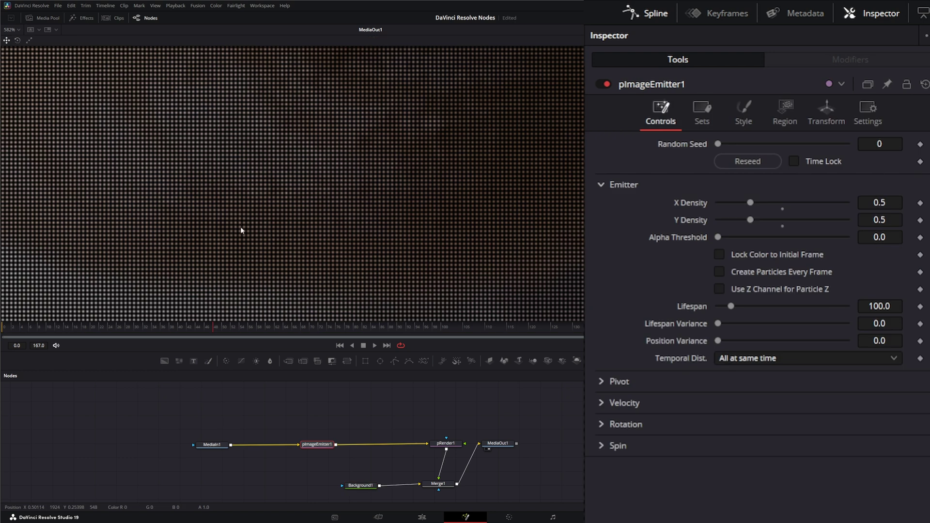
- Add a pEmitter node above pImageEmitter1 and connect it to pRender1 in place of the image emitter
{"action": "scroll", "coordinate": [240, 228], "scroll_direction": "down", "scroll_amount": 5}
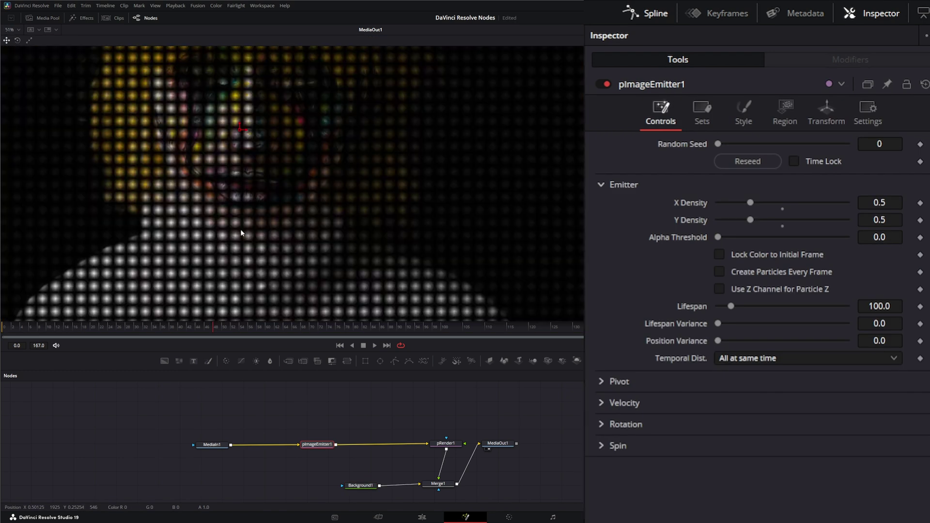
{"action": "left_click", "coordinate": [298, 411]}
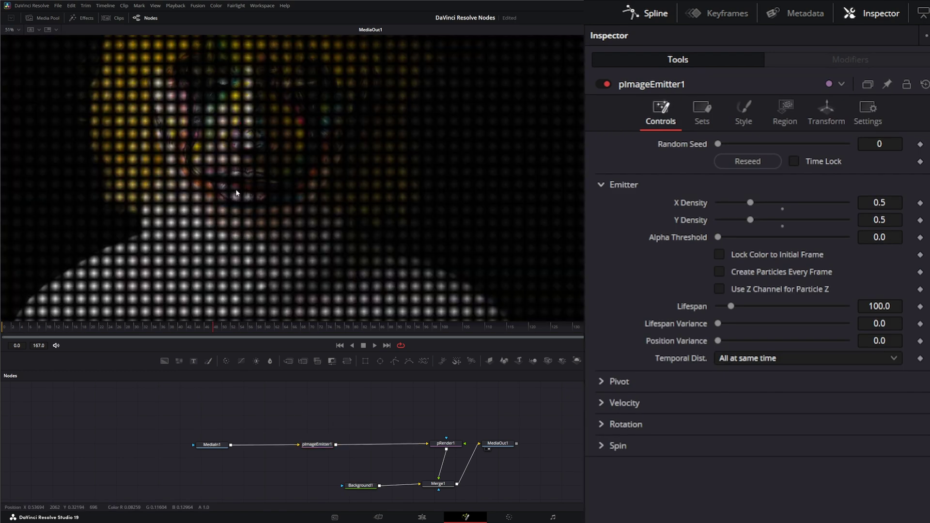
{"action": "left_click_drag", "start_coordinate": [441, 362], "coordinate": [317, 429]}
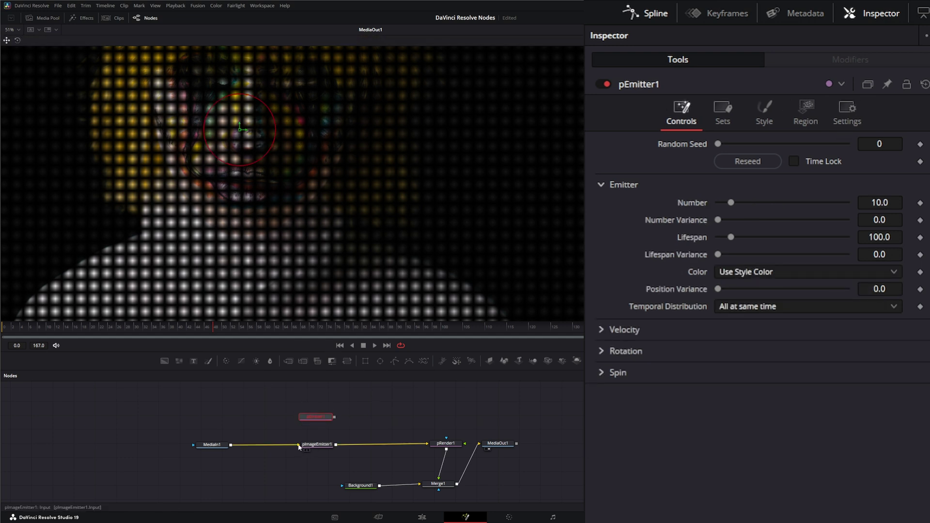
{"action": "left_click_drag", "start_coordinate": [334, 417], "coordinate": [429, 444]}
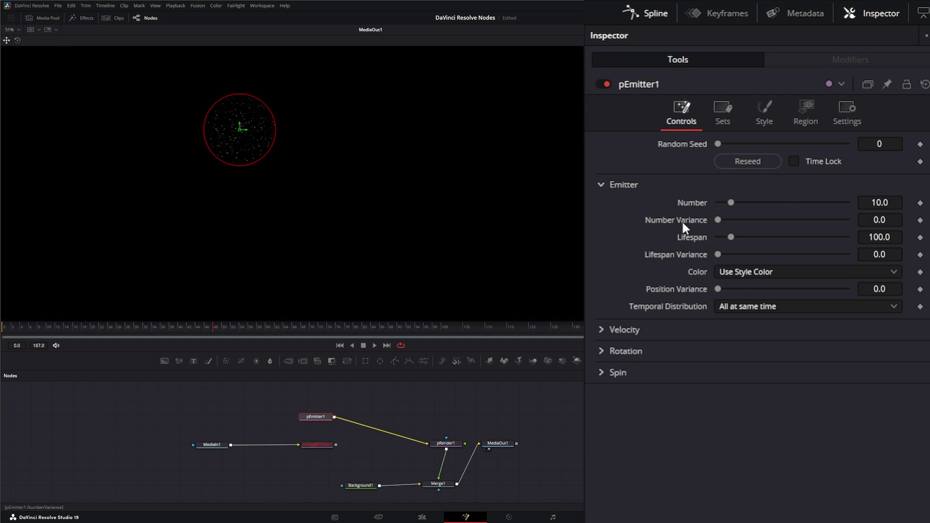
- Set pEmitter1's particle Number to 1
{"action": "left_click", "coordinate": [885, 203]}
{"action": "type", "text": "1"}
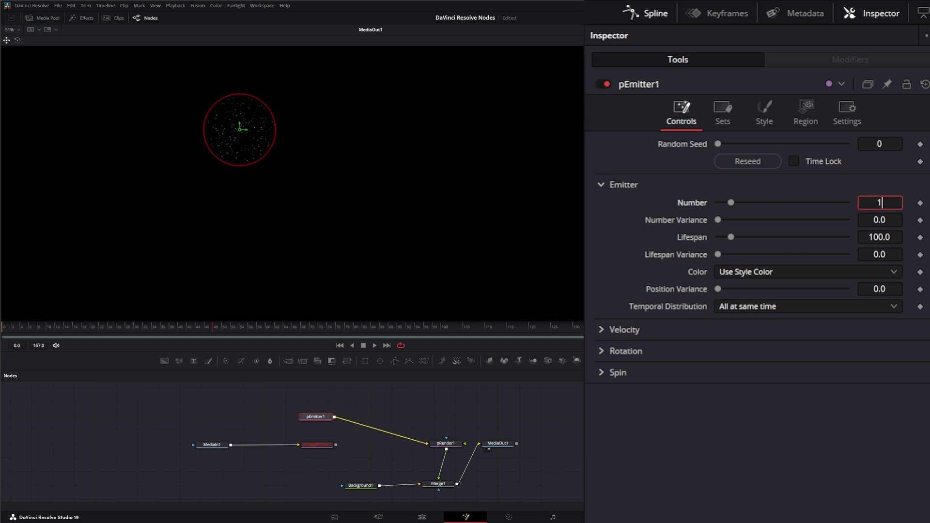
{"action": "key", "text": "Tab"}
- Change pEmitter1's particle style to Bitmap, reroute MediaIn1 into it as the style bitmap, and play the result
{"action": "left_click", "coordinate": [764, 115]}
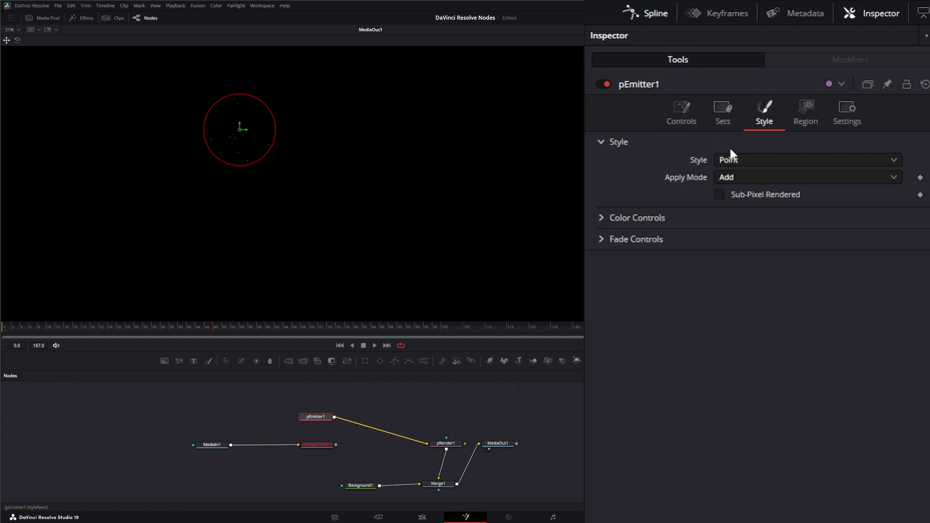
{"action": "left_click", "coordinate": [739, 160]}
{"action": "left_click", "coordinate": [752, 195]}
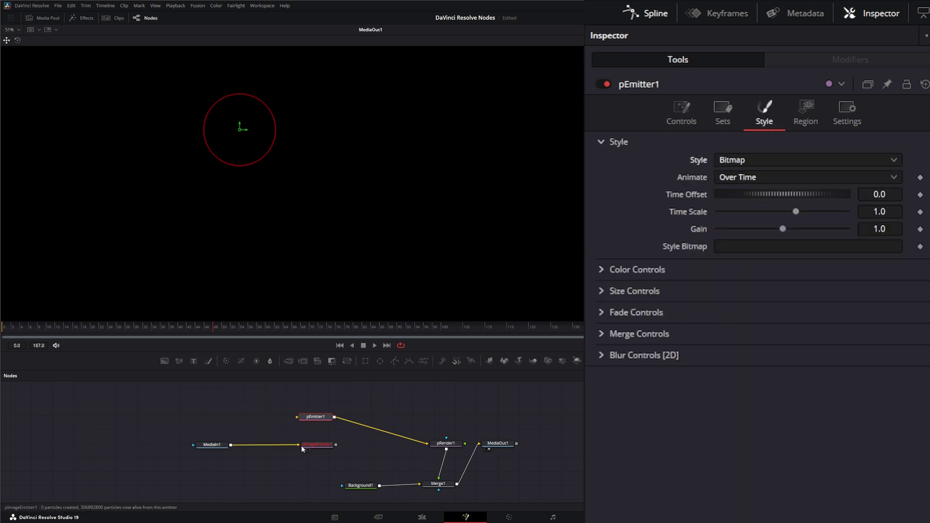
{"action": "left_click_drag", "start_coordinate": [300, 445], "coordinate": [298, 418]}
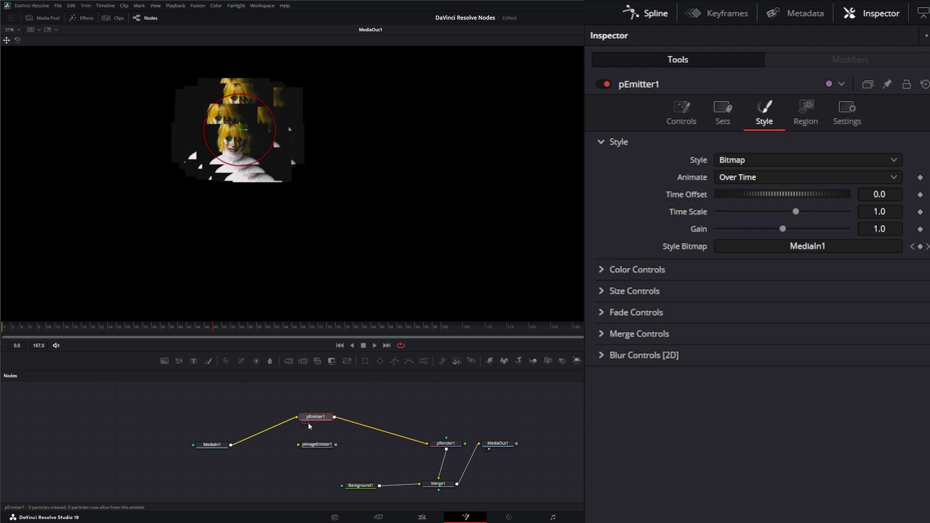
{"action": "left_click", "coordinate": [374, 345]}
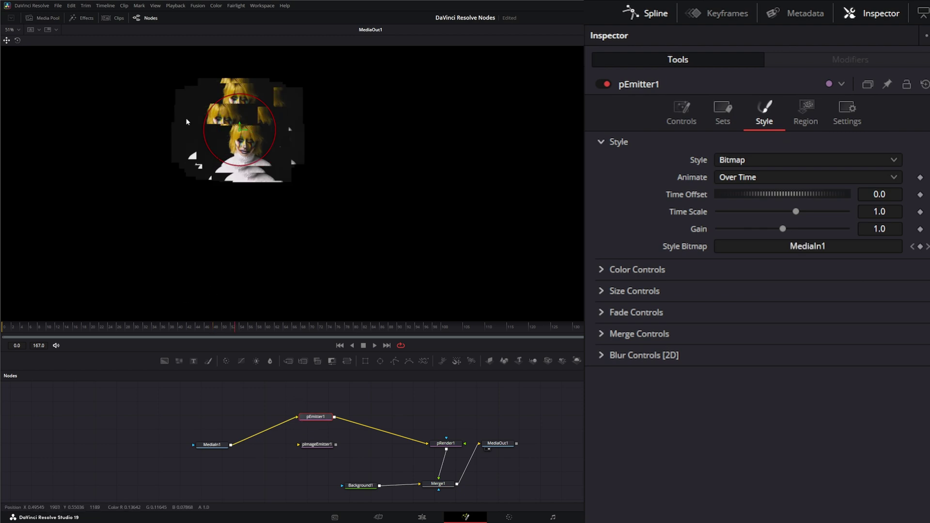
- Examine the overlapping bitmap particles from pEmitter1 in the viewer, both up close and as a whole
{"action": "left_click_drag", "start_coordinate": [135, 410], "coordinate": [240, 461]}
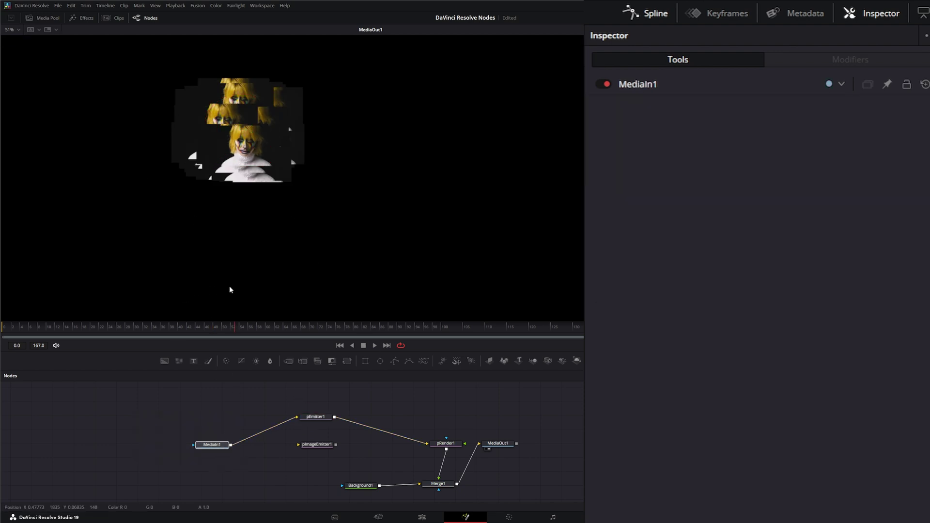
{"action": "scroll", "coordinate": [239, 156], "scroll_direction": "up", "scroll_amount": 6}
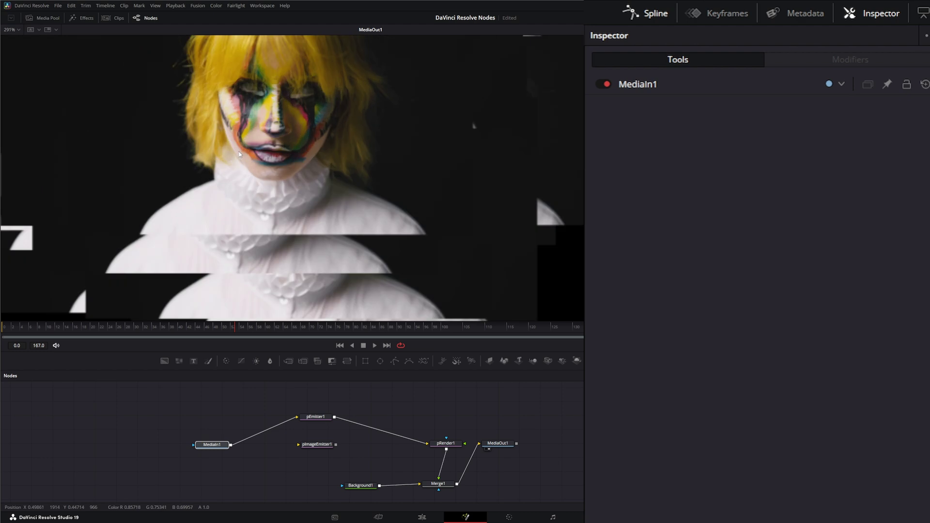
{"action": "scroll", "coordinate": [457, 118], "scroll_direction": "down", "scroll_amount": 3}
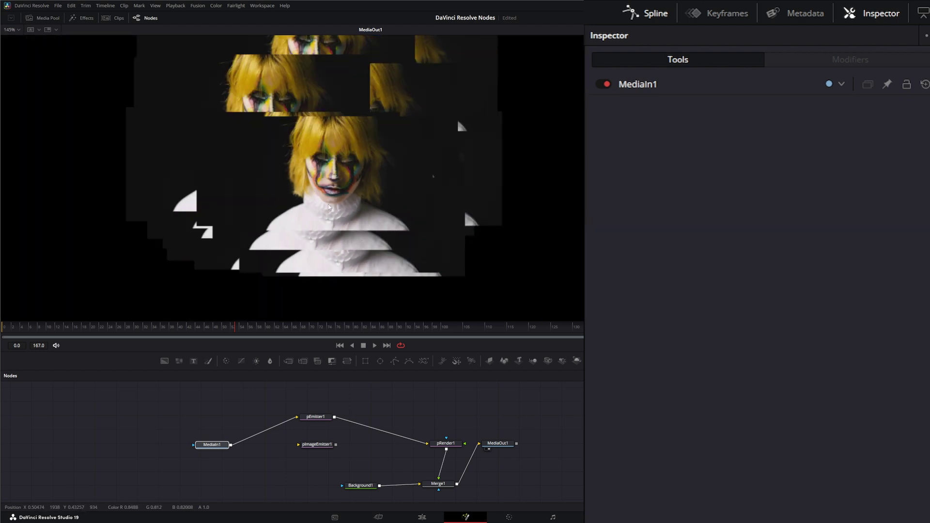
{"action": "scroll", "coordinate": [330, 203], "scroll_direction": "up", "scroll_amount": 6}
{"action": "scroll", "coordinate": [280, 204], "scroll_direction": "down", "scroll_amount": 4}
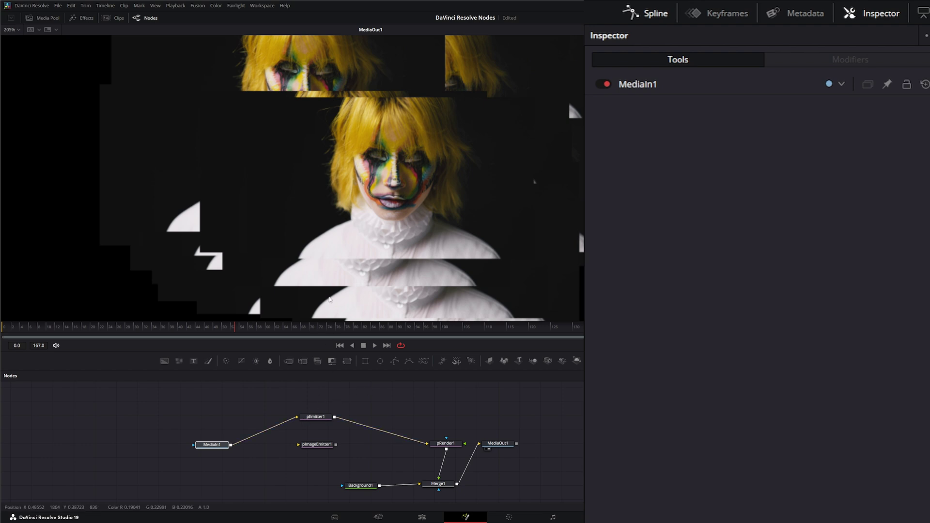
{"action": "scroll", "coordinate": [344, 310], "scroll_direction": "down", "scroll_amount": 1}
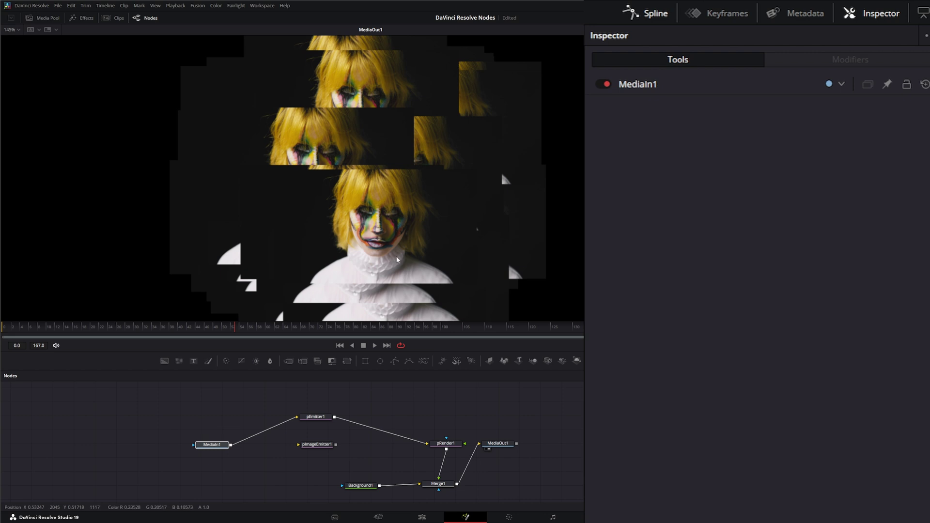
- Reroute MediaIn1 through pImageEmitter1 into pRender1, return to the first frame, and delete the disconnected pEmitter1 node
{"action": "left_click_drag", "start_coordinate": [296, 417], "coordinate": [429, 446]}
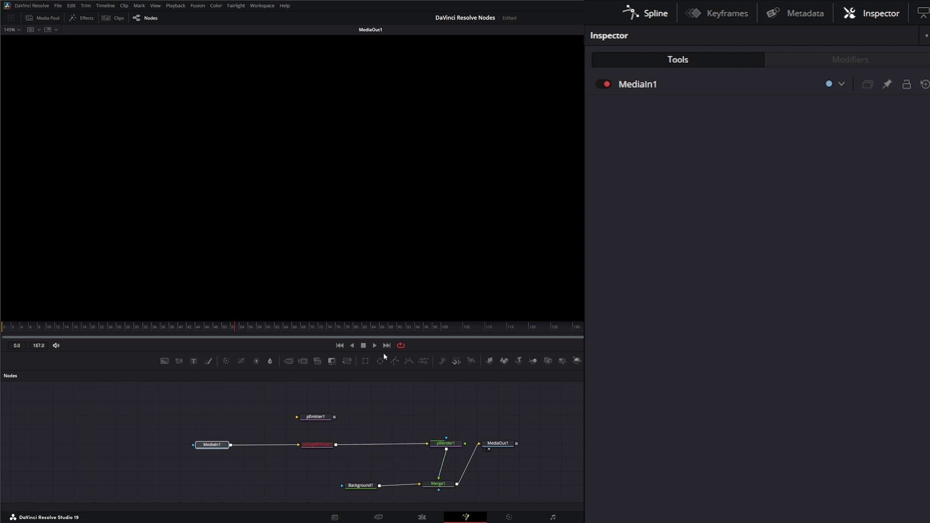
{"action": "left_click", "coordinate": [339, 345]}
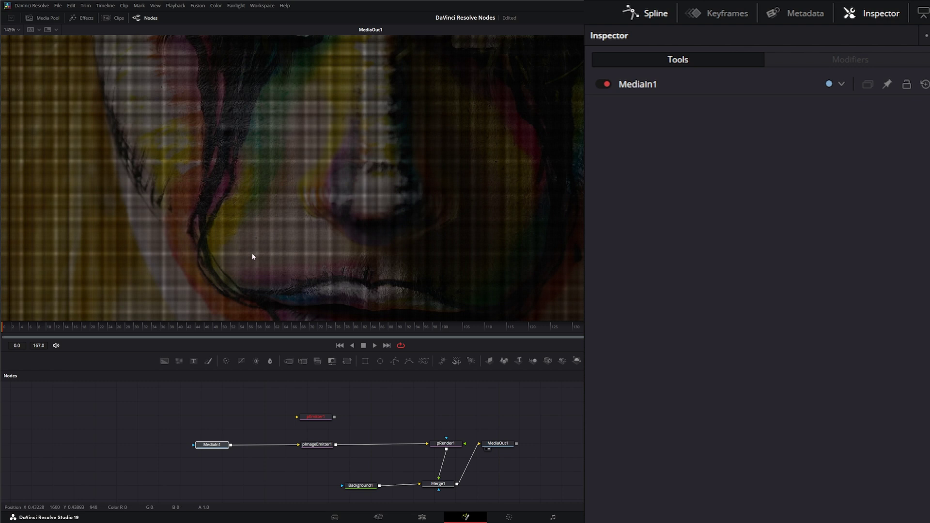
{"action": "scroll", "coordinate": [286, 265], "scroll_direction": "up", "scroll_amount": 2}
{"action": "scroll", "coordinate": [286, 266], "scroll_direction": "up", "scroll_amount": 4}
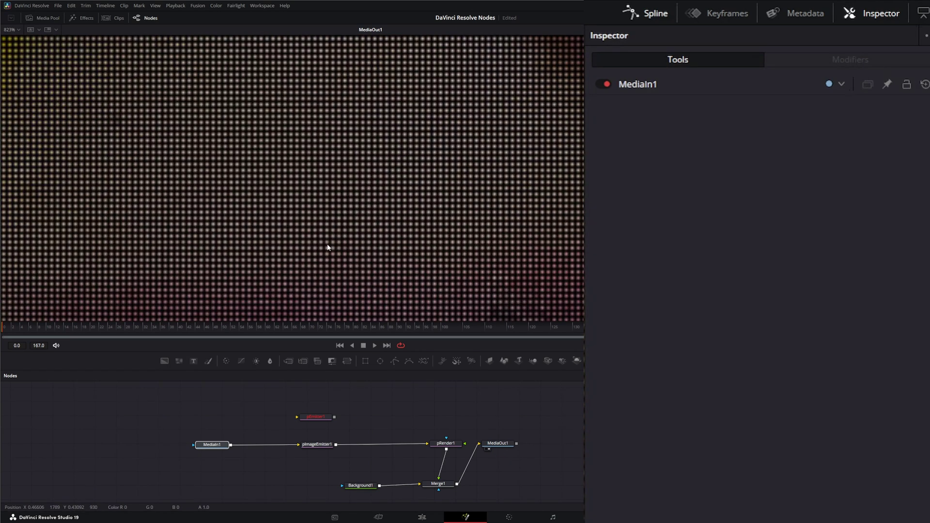
{"action": "scroll", "coordinate": [327, 247], "scroll_direction": "down", "scroll_amount": 8}
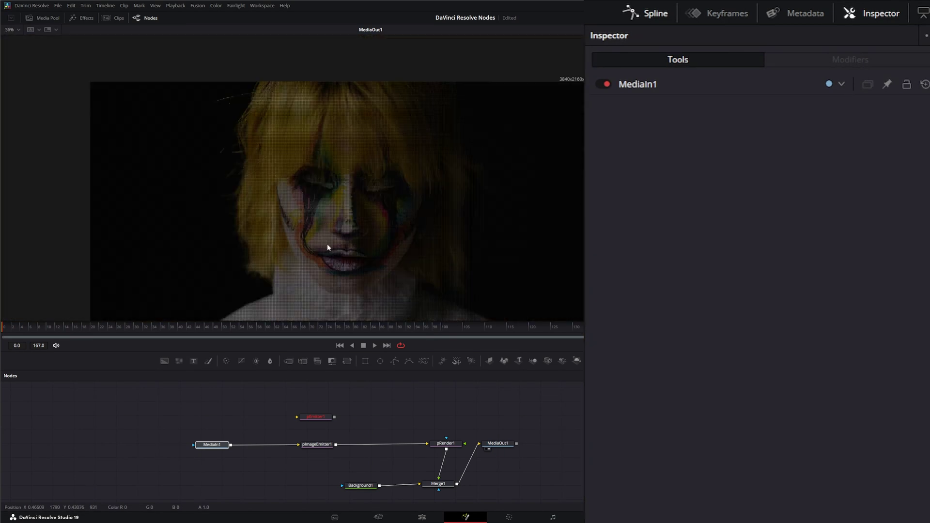
{"action": "left_click_drag", "start_coordinate": [327, 244], "coordinate": [270, 202]}
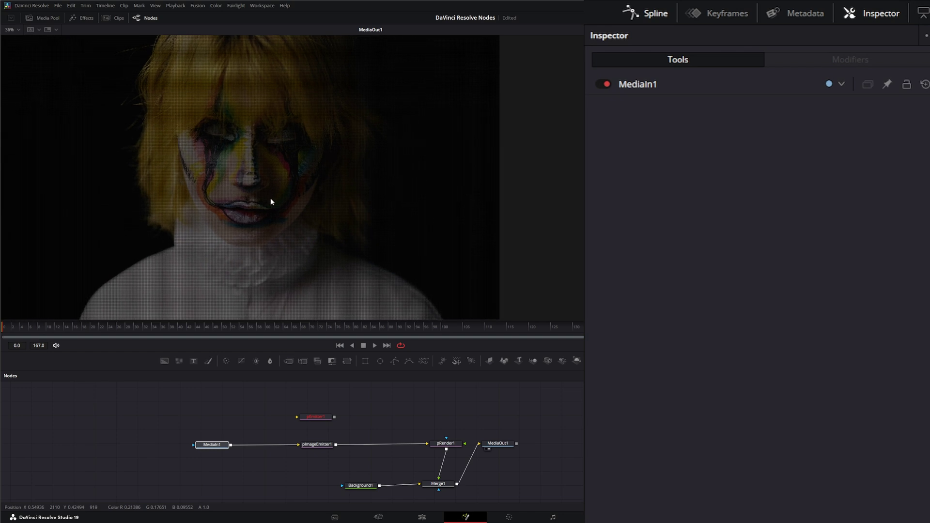
{"action": "left_click_drag", "start_coordinate": [279, 392], "coordinate": [383, 438]}
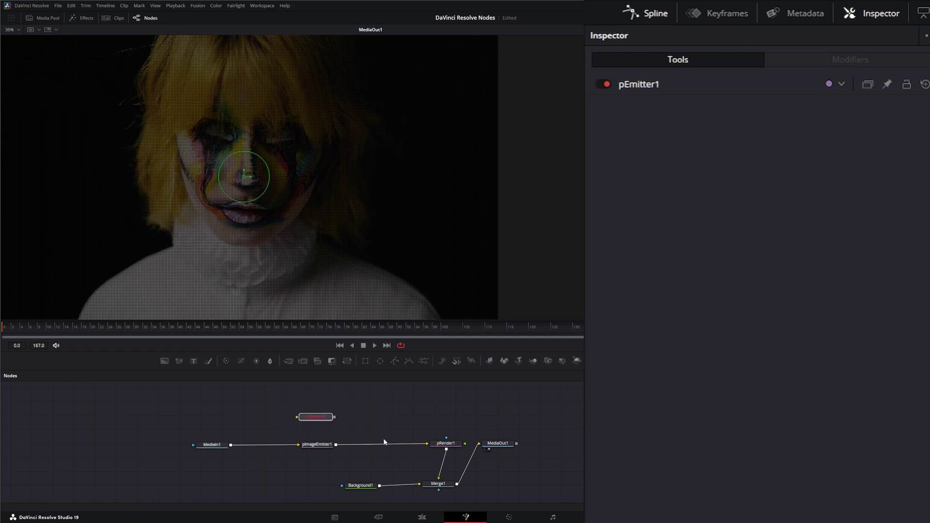
{"action": "key", "text": "Delete"}
- Set the X Density and Y Density of pImageEmitter1 to 1
{"action": "left_click", "coordinate": [317, 444]}
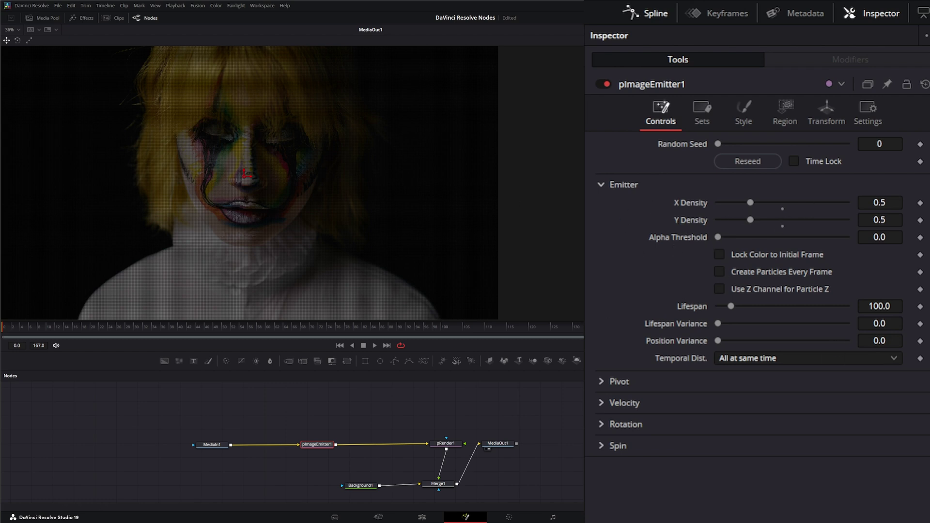
{"action": "left_click", "coordinate": [889, 204]}
{"action": "type", "text": "1"}
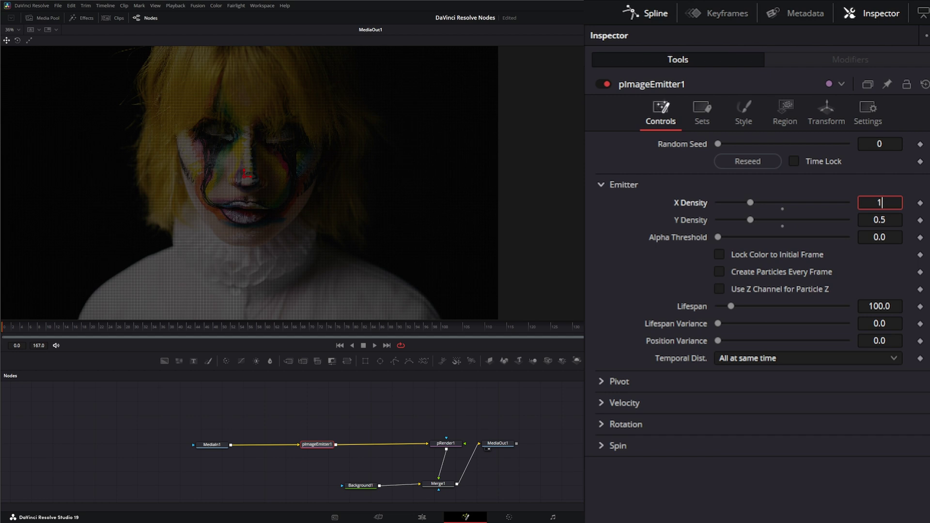
{"action": "key", "text": "Tab"}
{"action": "type", "text": "1"}
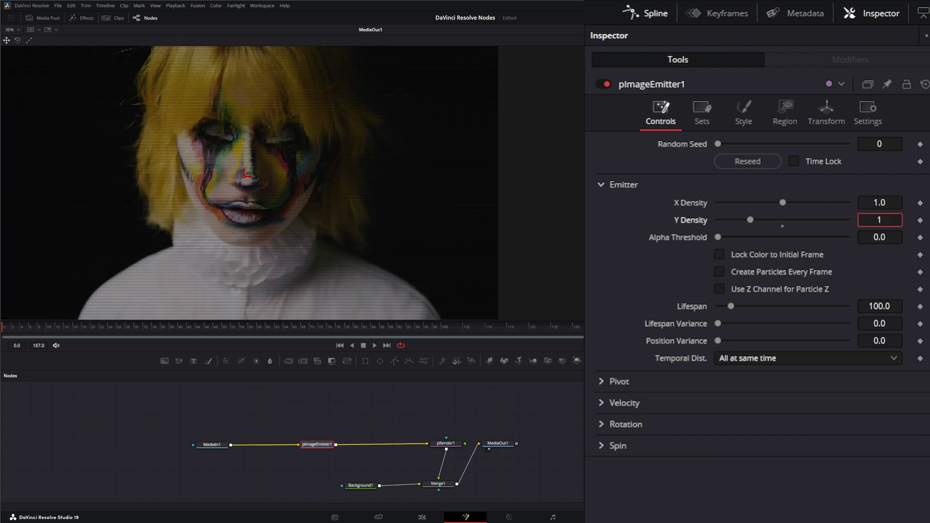
{"action": "key", "text": "Tab"}
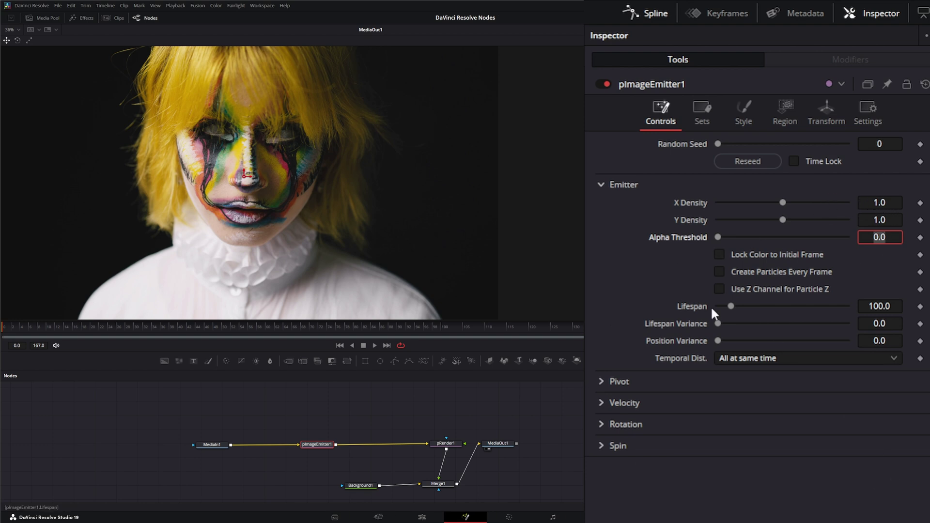
- Set pImageEmitter1's Velocity to 0.05 and its Velocity Variance to 0.025
{"action": "left_click", "coordinate": [602, 403]}
{"action": "left_click", "coordinate": [886, 421]}
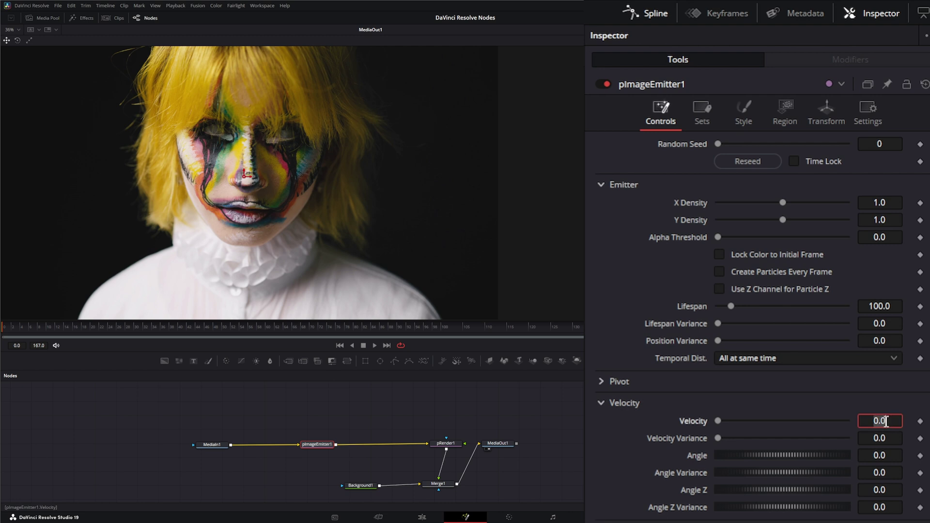
{"action": "key", "text": "BackSpace"}
{"action": "type", "text": "0.05"}
{"action": "key", "text": "Tab"}
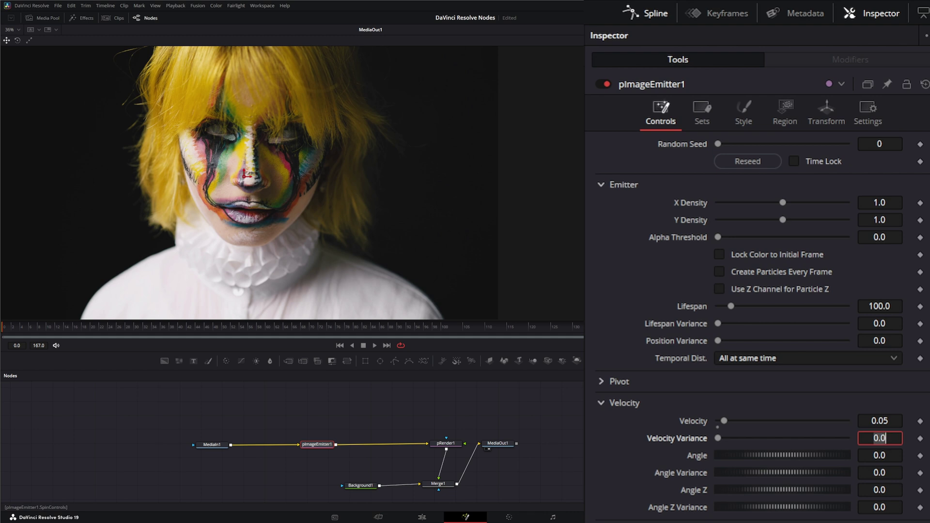
{"action": "key", "text": "BackSpace"}
{"action": "type", "text": "0.025"}
{"action": "key", "text": "Tab"}
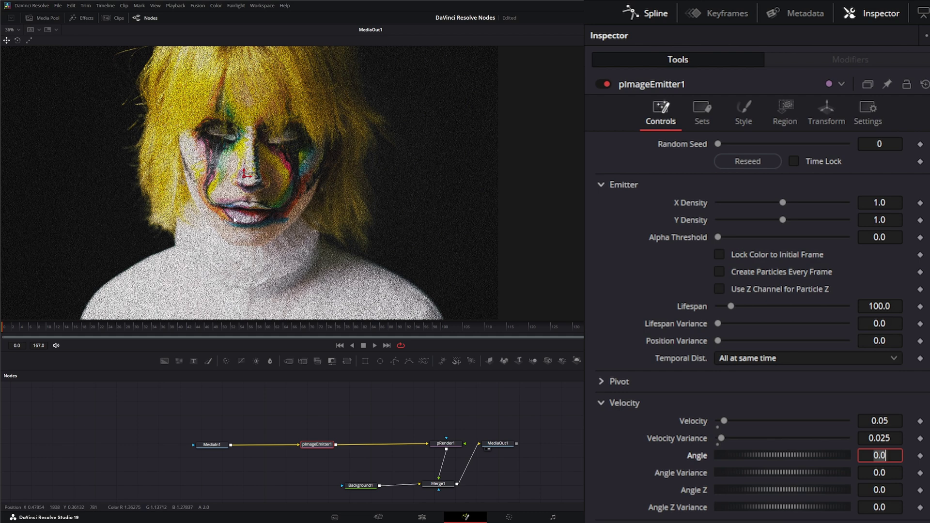
- Inspect the scattered pixel particles up close, play the animation briefly, and return to the first frame
{"action": "scroll", "coordinate": [234, 219], "scroll_direction": "up", "scroll_amount": 6}
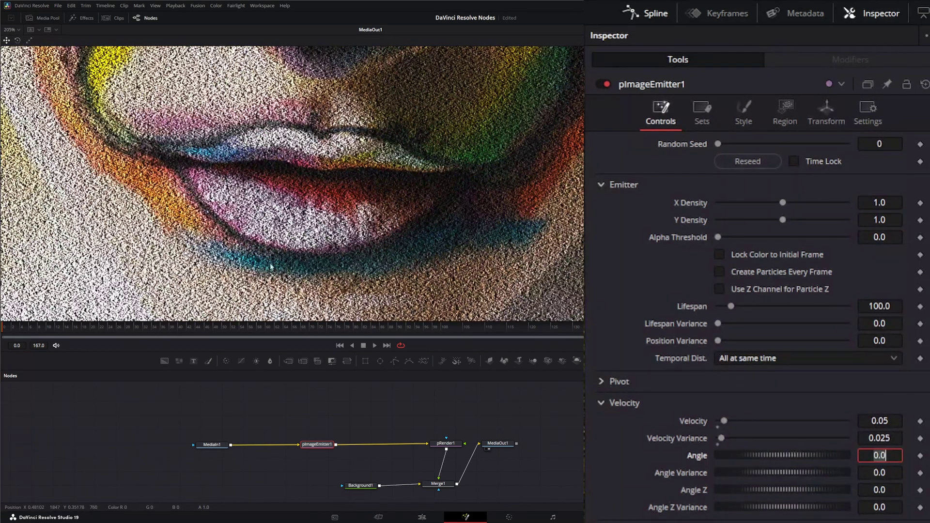
{"action": "scroll", "coordinate": [357, 270], "scroll_direction": "down", "scroll_amount": 5}
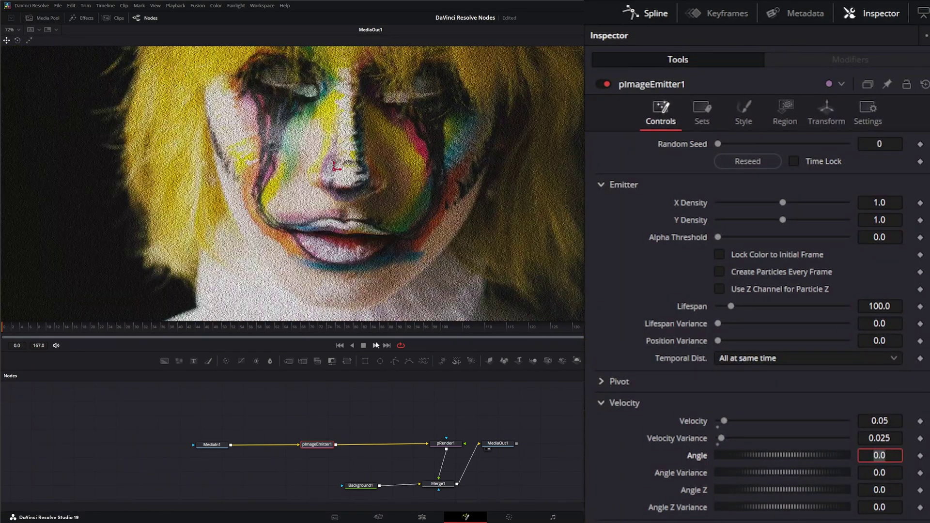
{"action": "left_click", "coordinate": [375, 346]}
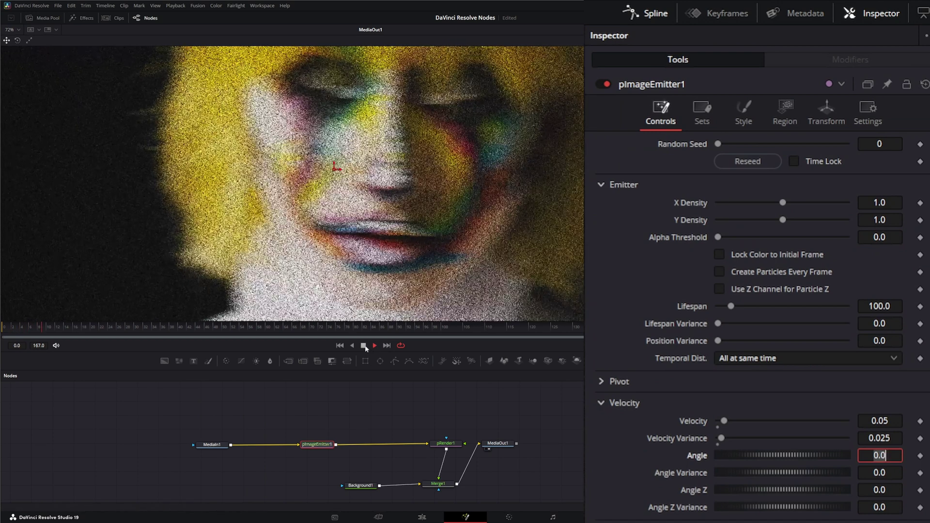
{"action": "left_click", "coordinate": [351, 346]}
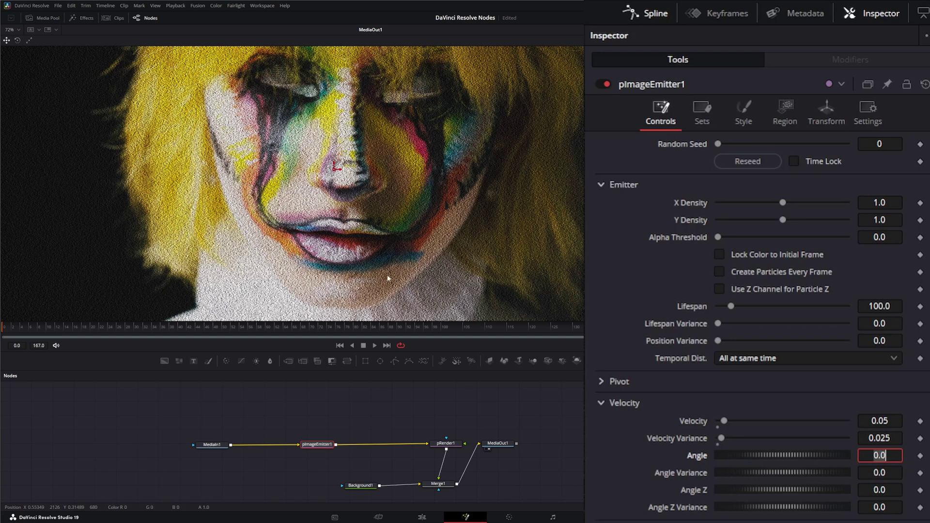
{"action": "key", "text": "Return"}
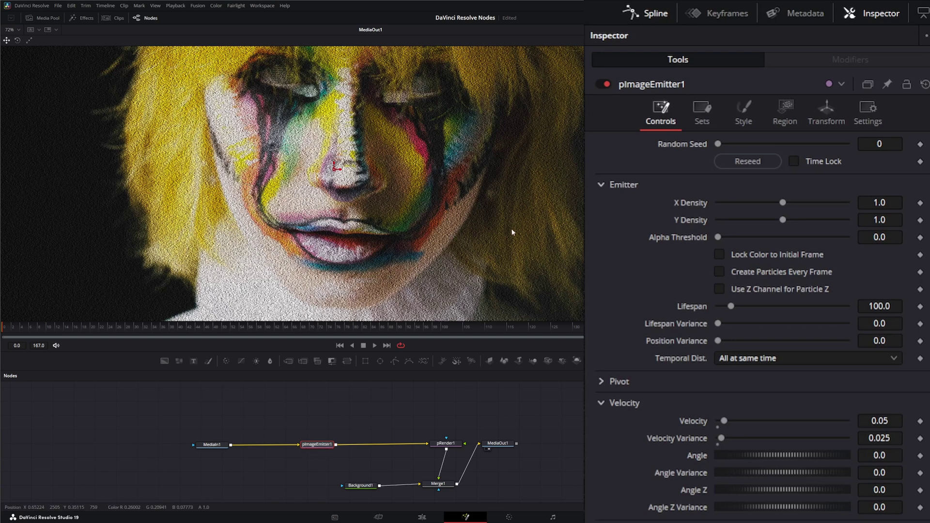
- Raise pImageEmitter1's X Density and Y Density to 2
{"action": "left_click", "coordinate": [880, 203]}
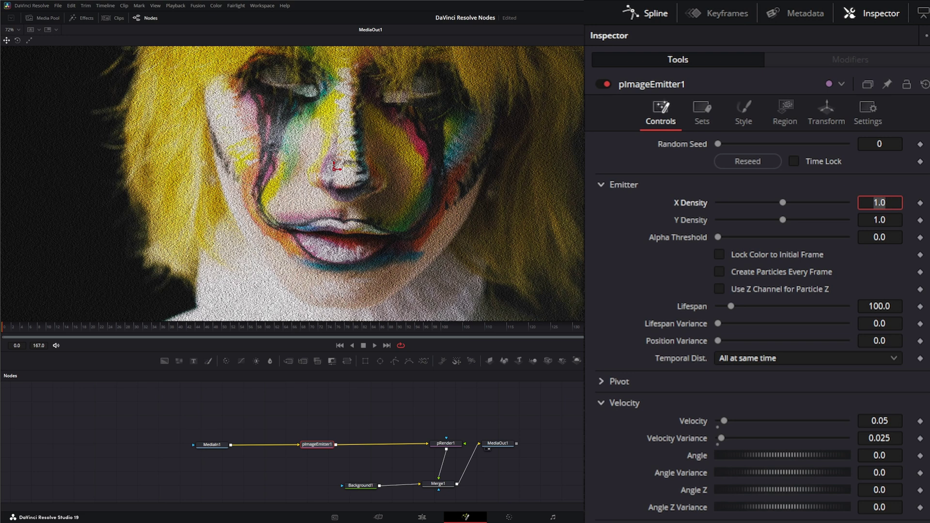
{"action": "type", "text": "2"}
{"action": "key", "text": "Tab"}
{"action": "type", "text": "2"}
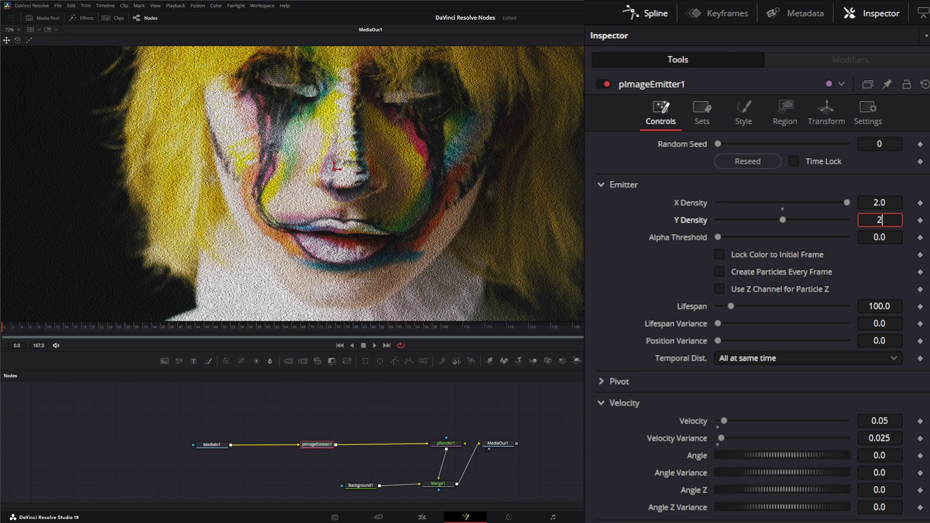
{"action": "key", "text": "Tab"}
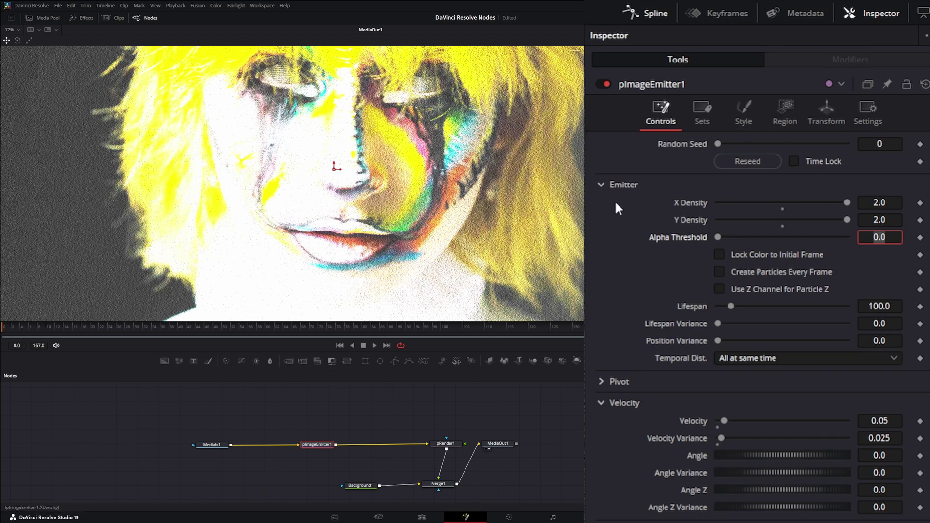
- Change the Apply Mode of pImageEmitter1's Point style to Merge
{"action": "left_click", "coordinate": [749, 105]}
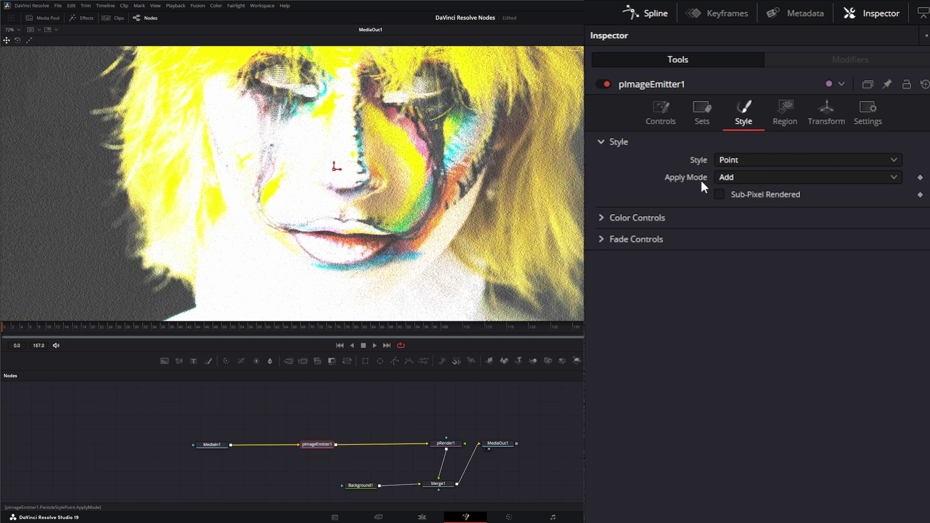
{"action": "left_click", "coordinate": [731, 176]}
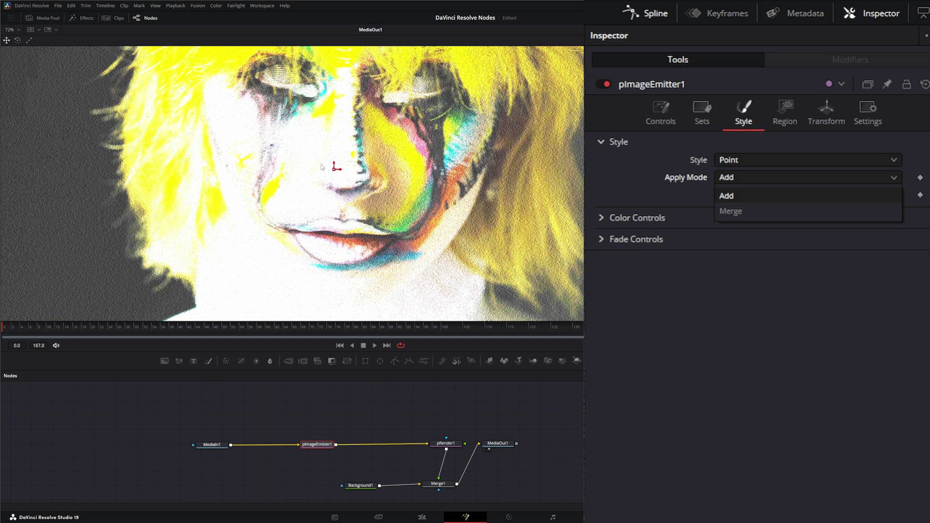
{"action": "left_click", "coordinate": [734, 211]}
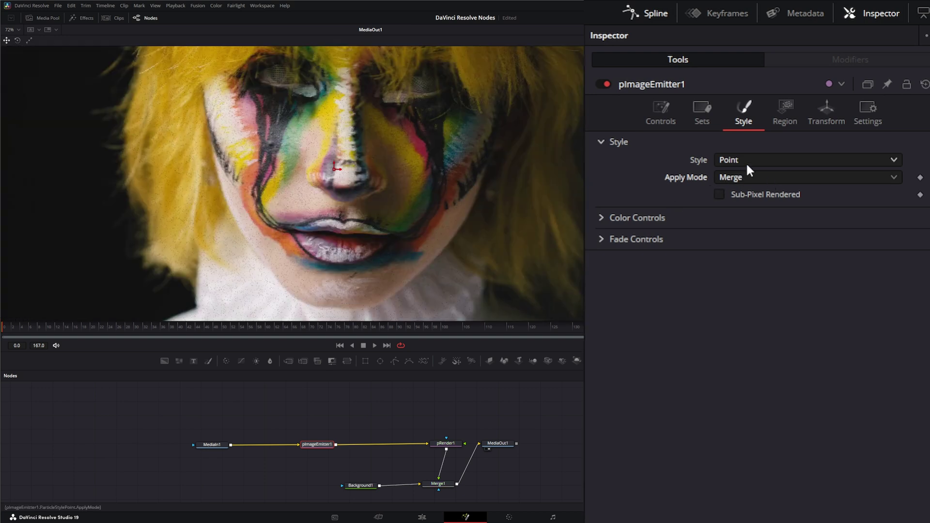
- Lower pImageEmitter1's X Density and Y Density back to 1
{"action": "left_click", "coordinate": [669, 108]}
{"action": "left_click", "coordinate": [886, 205]}
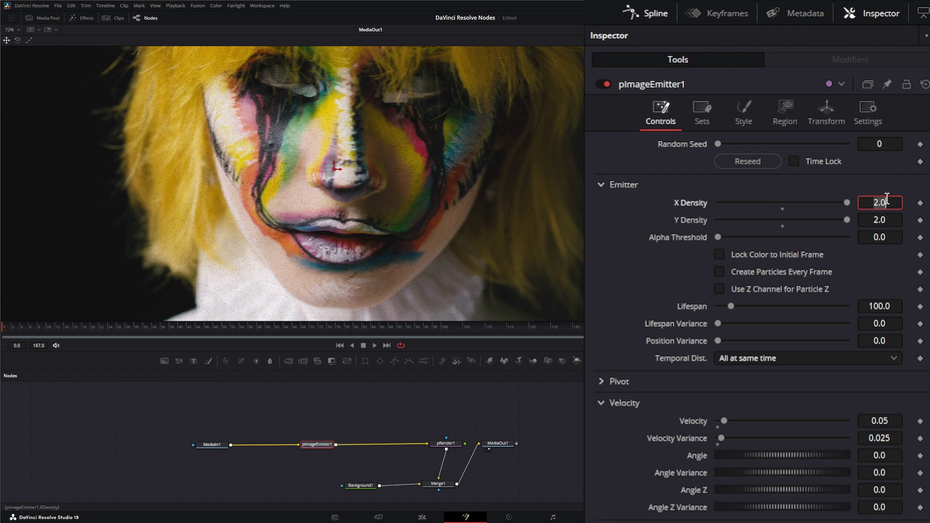
{"action": "type", "text": "1"}
{"action": "key", "text": "Tab"}
{"action": "type", "text": "1"}
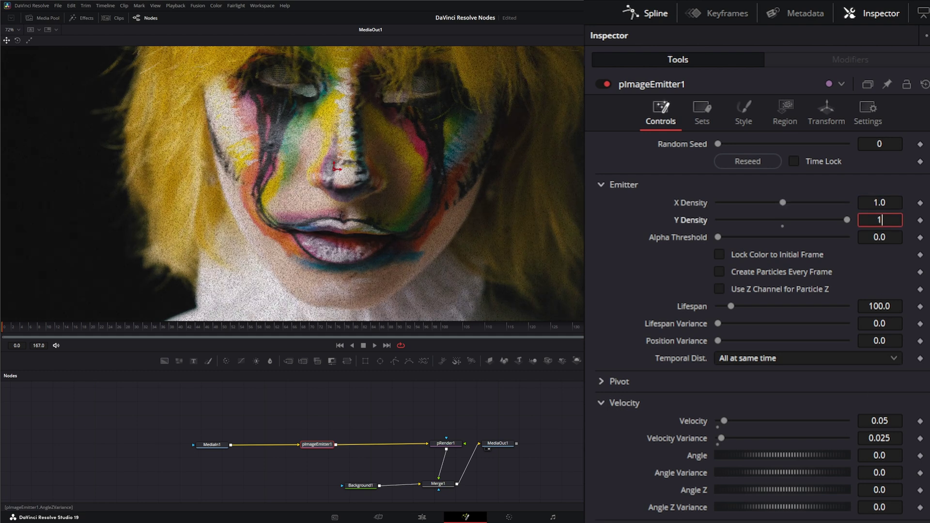
{"action": "key", "text": "Tab"}
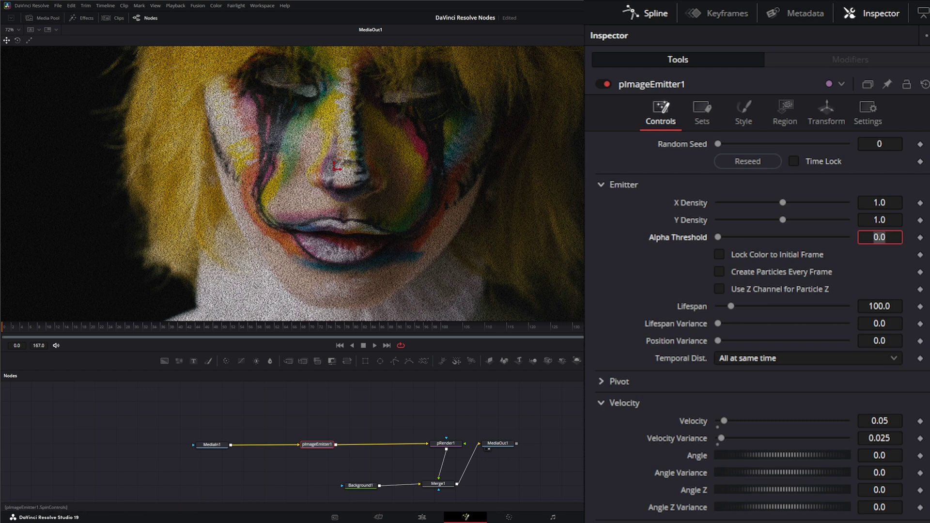
{"action": "key", "text": "Return"}
- Reset pImageEmitter1's Velocity and Velocity Variance to their default of 0
{"action": "double_click", "coordinate": [687, 417]}
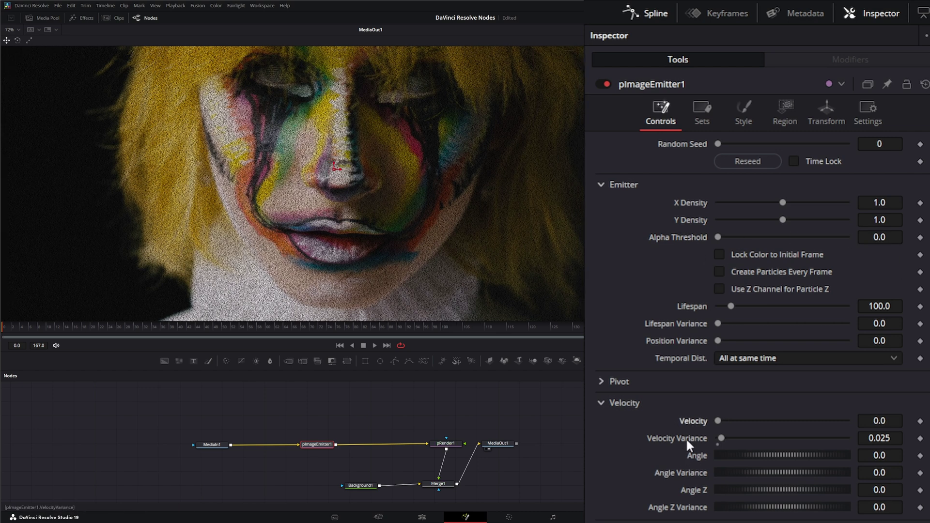
{"action": "double_click", "coordinate": [686, 438]}
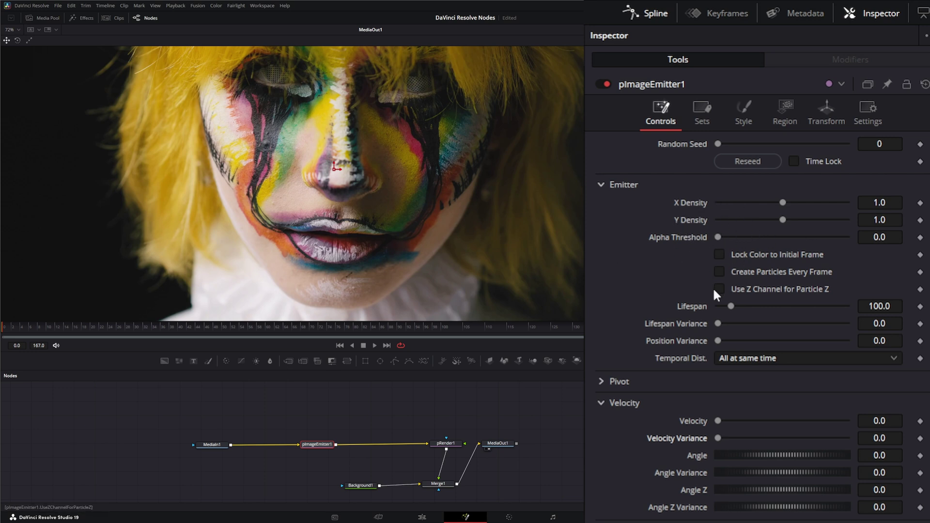
{"action": "mouse_move", "coordinate": [717, 238]}
{"action": "left_mouse_down"}
{"action": "mouse_move", "coordinate": [812, 237]}
{"action": "mouse_move", "coordinate": [705, 244]}
{"action": "mouse_move", "coordinate": [795, 236]}
{"action": "mouse_move", "coordinate": [712, 249]}
{"action": "left_mouse_up"}
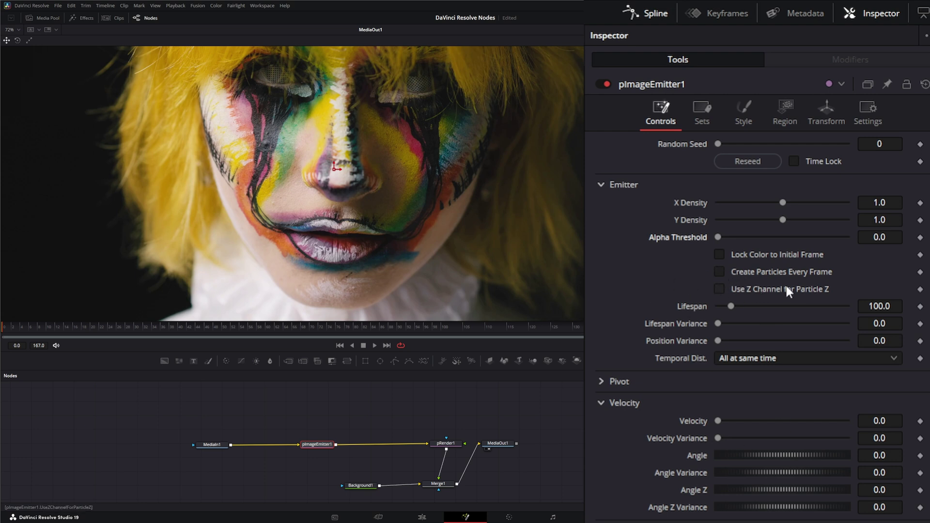
- Save the project and set pImageEmitter1's Lifespan to 167 and Lifespan Variance to 10
{"action": "key", "text": "ctrl+s"}
{"action": "left_click", "coordinate": [862, 313]}
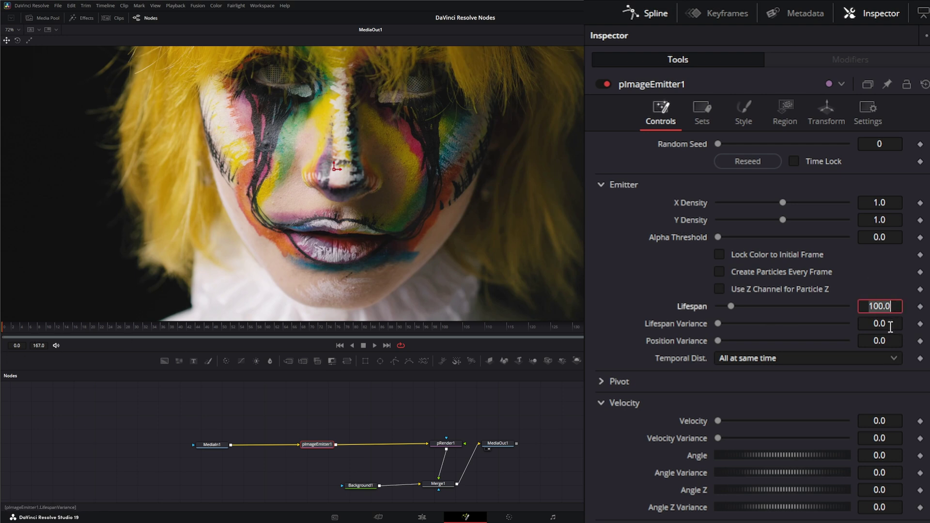
{"action": "type", "text": "167"}
{"action": "key", "text": "Tab"}
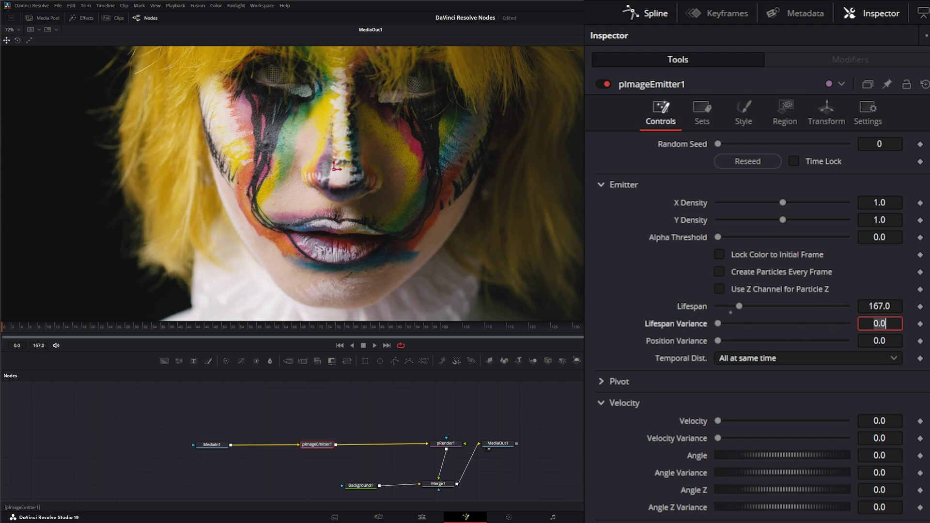
{"action": "type", "text": "10"}
{"action": "key", "text": "Tab"}
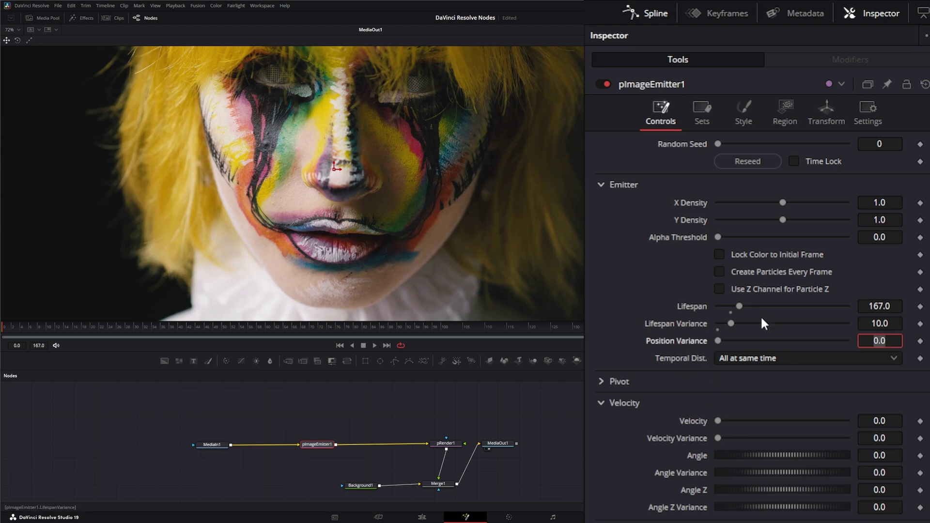
- Try pImageEmitter1's Position Variance at 0.0176, reset it to the default, and set it to 0.01
{"action": "left_click_drag", "start_coordinate": [719, 339], "coordinate": [741, 338]}
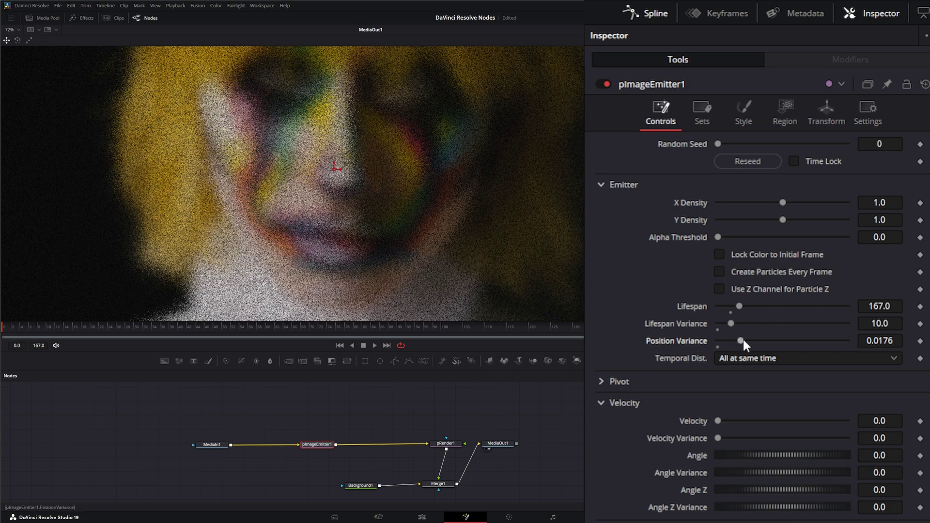
{"action": "double_click", "coordinate": [703, 340]}
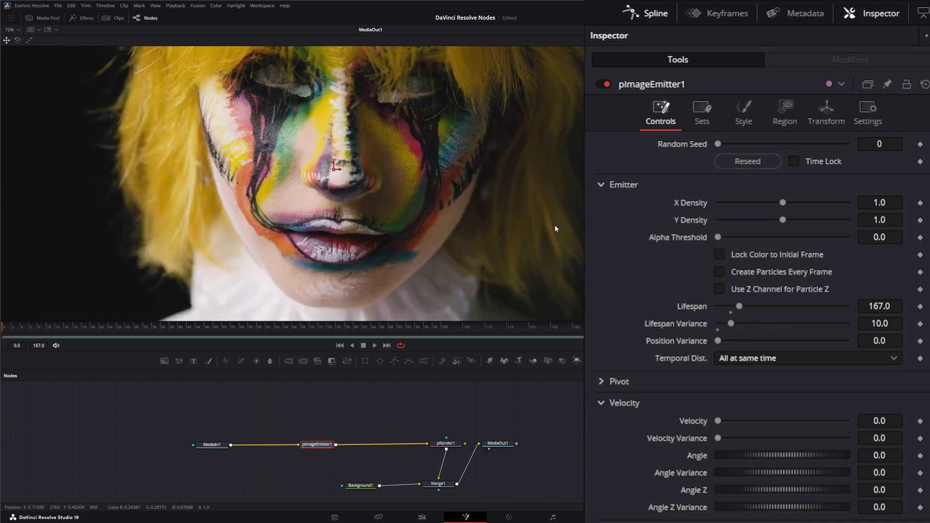
{"action": "left_click_drag", "start_coordinate": [555, 225], "coordinate": [398, 228]}
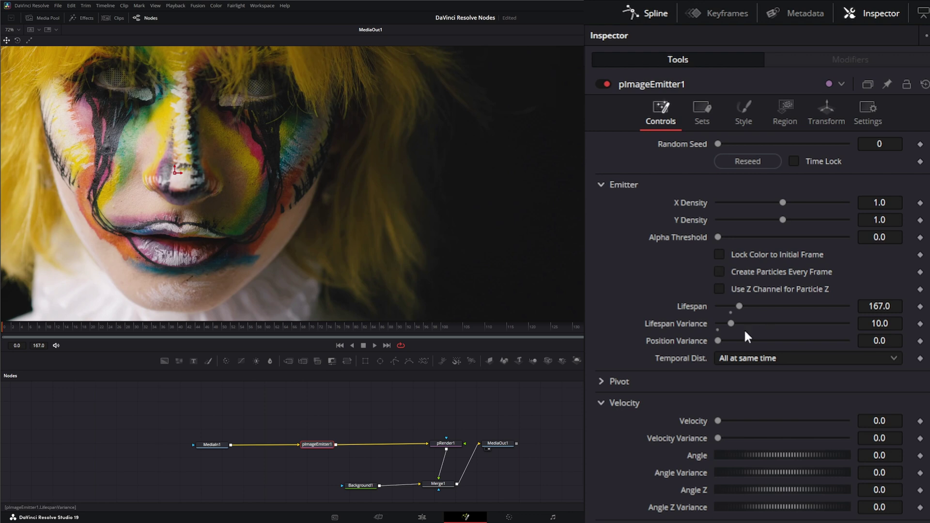
{"action": "left_click", "coordinate": [741, 356]}
{"action": "left_click_drag", "start_coordinate": [724, 340], "coordinate": [741, 339]}
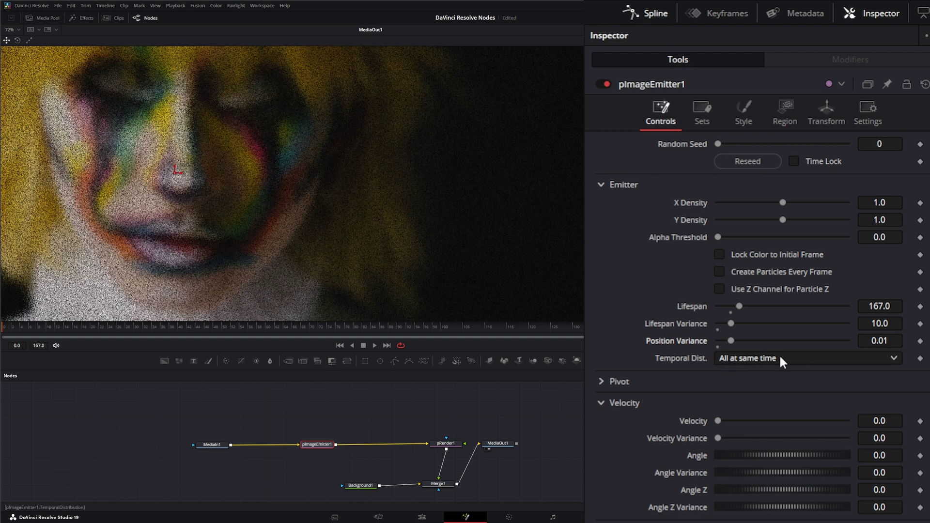
- Try Randomly distributed as the Temporal Distribution, restore All at same time, and return Position Variance to 0
{"action": "left_click", "coordinate": [761, 359]}
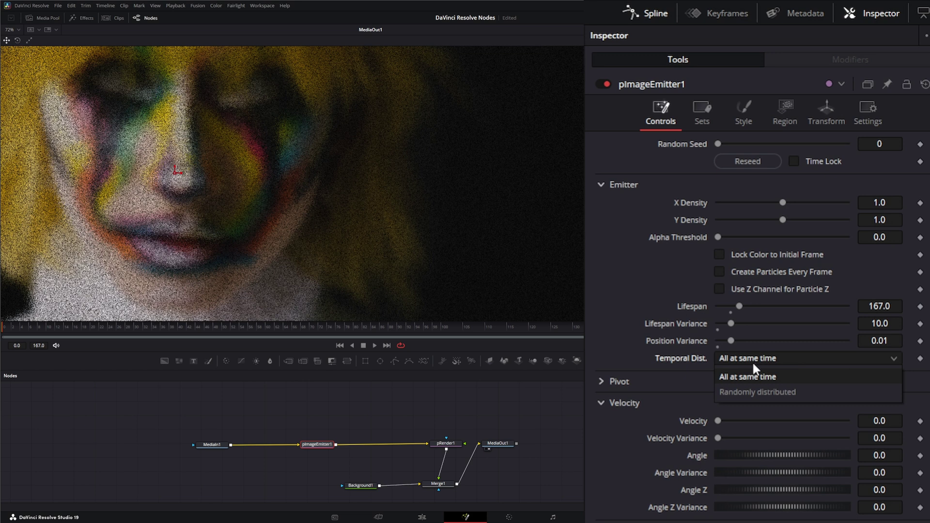
{"action": "left_click", "coordinate": [747, 392]}
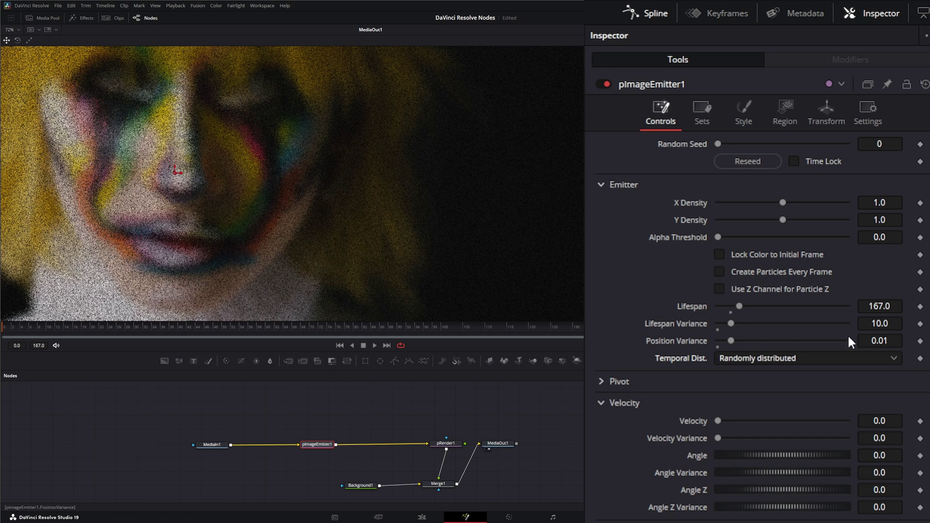
{"action": "left_click", "coordinate": [737, 359]}
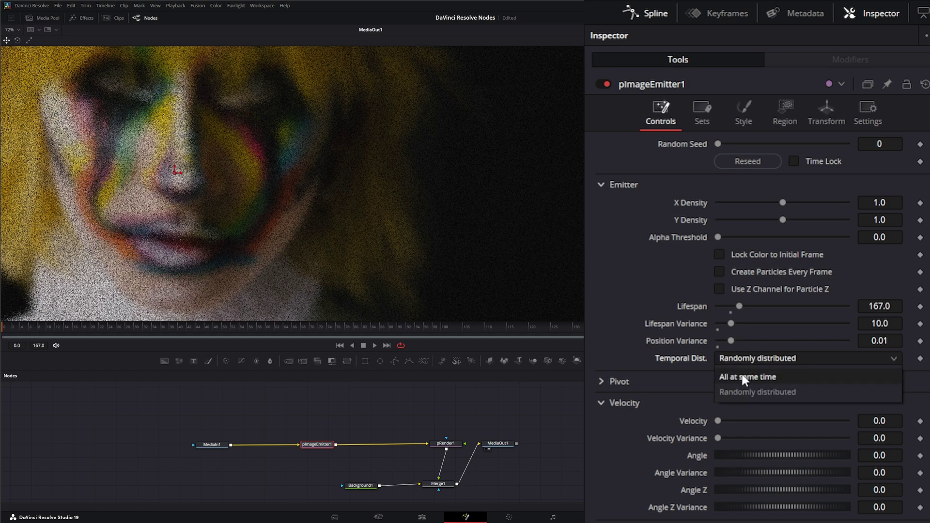
{"action": "left_click", "coordinate": [742, 373]}
{"action": "left_click_drag", "start_coordinate": [731, 341], "coordinate": [699, 339]}
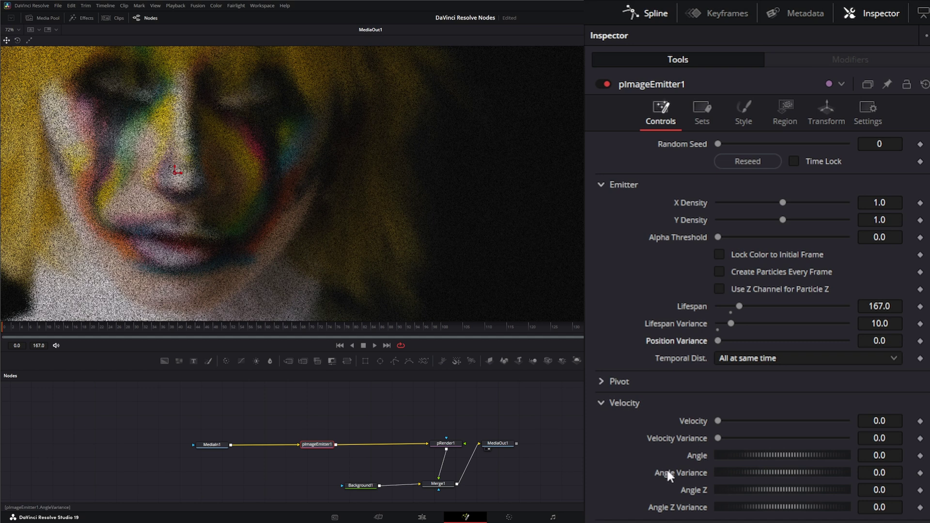
- Try an X Pivot of -0.162 on pImageEmitter1 and reset it to 0
{"action": "left_click", "coordinate": [601, 382]}
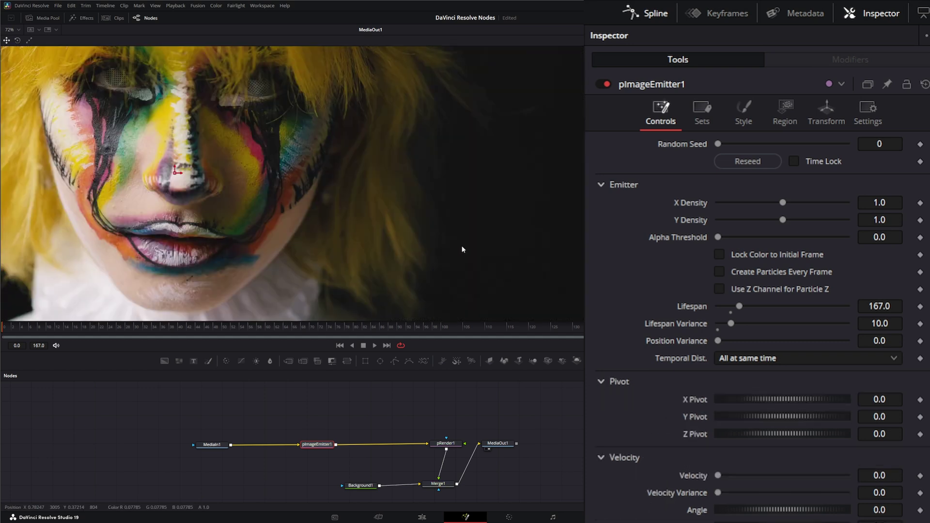
{"action": "mouse_move", "coordinate": [756, 397]}
{"action": "left_mouse_down"}
{"action": "mouse_move", "coordinate": [768, 398]}
{"action": "mouse_move", "coordinate": [732, 396]}
{"action": "mouse_move", "coordinate": [750, 395]}
{"action": "left_mouse_up"}
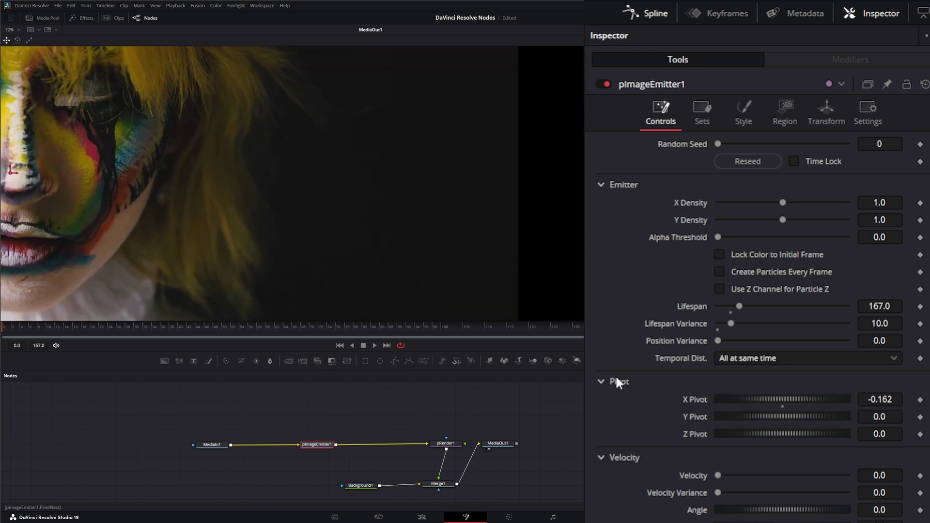
{"action": "left_click", "coordinate": [611, 382]}
{"action": "left_click", "coordinate": [608, 381]}
{"action": "double_click", "coordinate": [696, 397]}
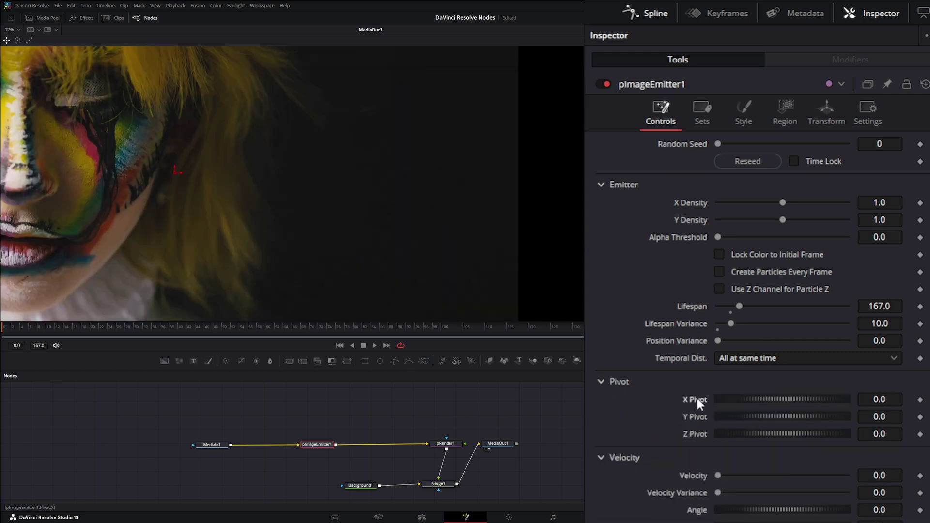
{"action": "left_click", "coordinate": [600, 381]}
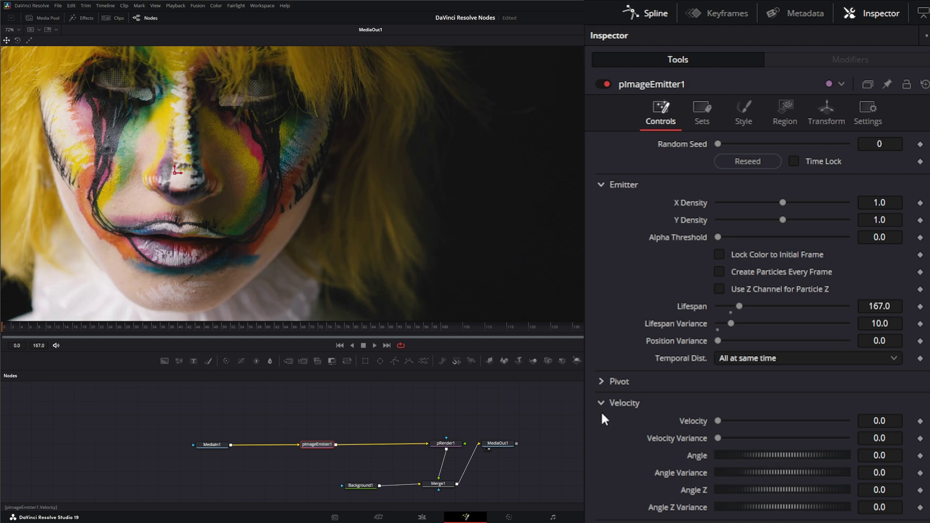
- Try Velocity 0.257, Velocity Variance 0.123, Angle 36.4 and Angle Variance 20 on pImageEmitter1, and reset all four to 0
{"action": "left_click", "coordinate": [600, 185]}
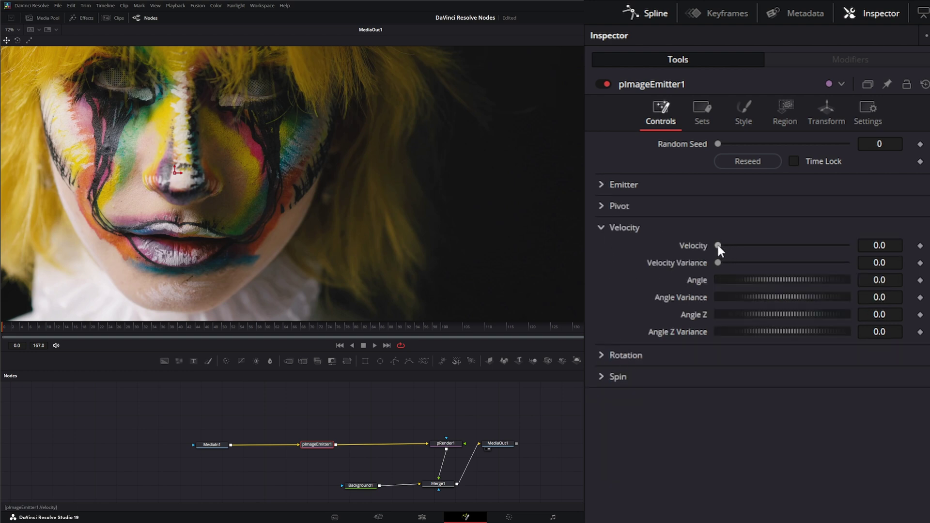
{"action": "left_click_drag", "start_coordinate": [719, 244], "coordinate": [750, 294]}
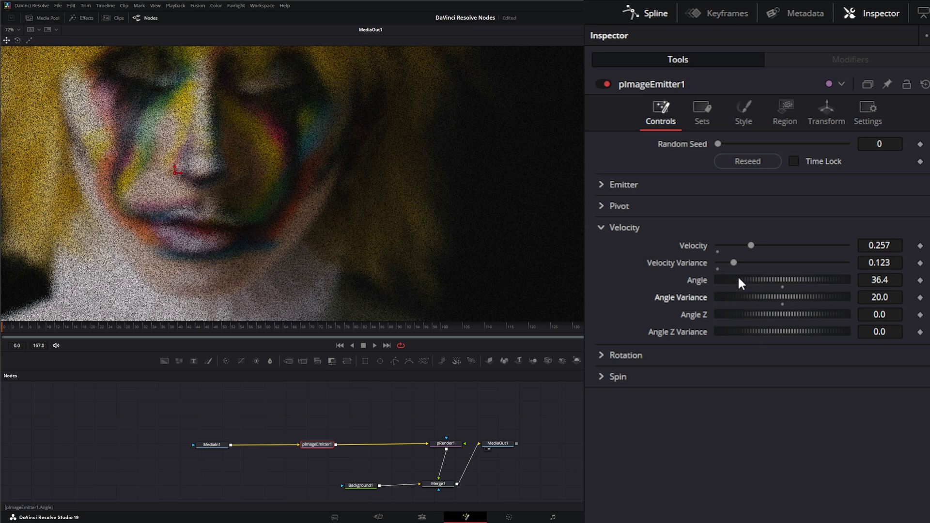
{"action": "double_click", "coordinate": [690, 245]}
{"action": "double_click", "coordinate": [688, 264]}
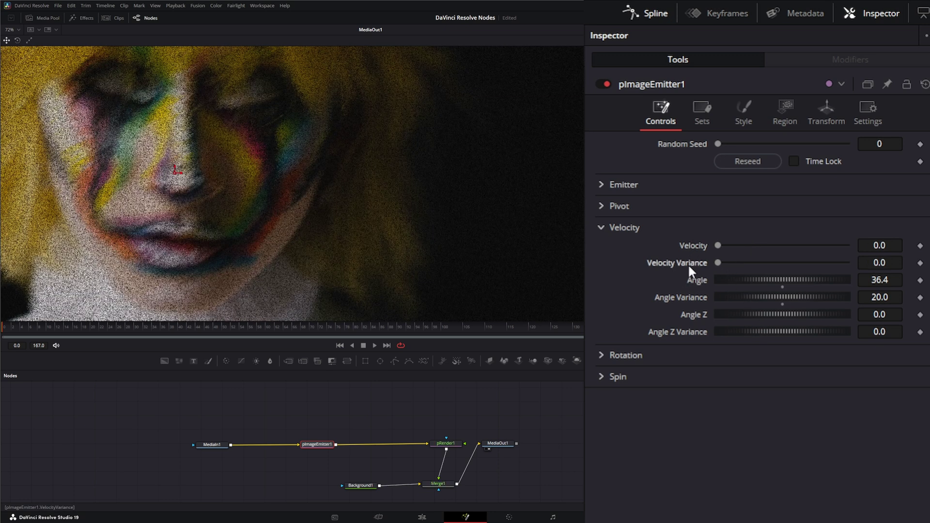
{"action": "double_click", "coordinate": [693, 279]}
{"action": "double_click", "coordinate": [692, 293]}
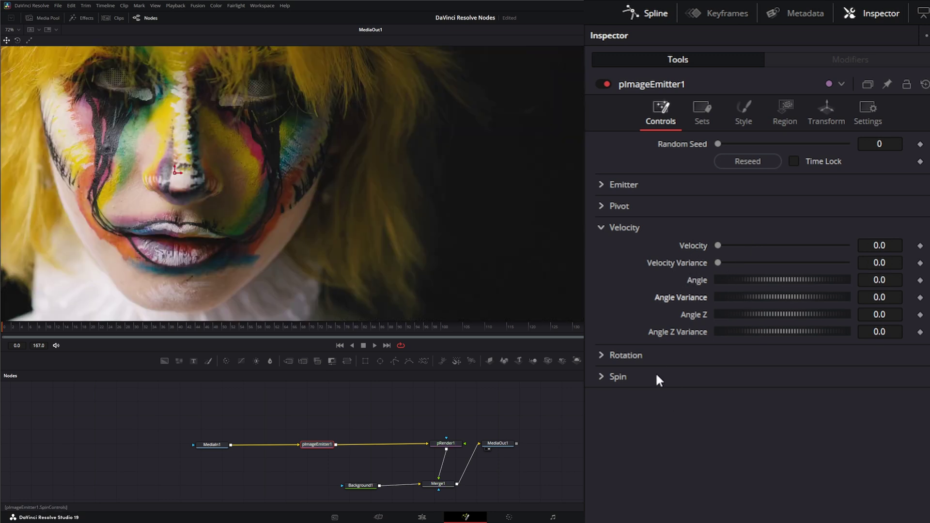
{"action": "left_click", "coordinate": [601, 227]}
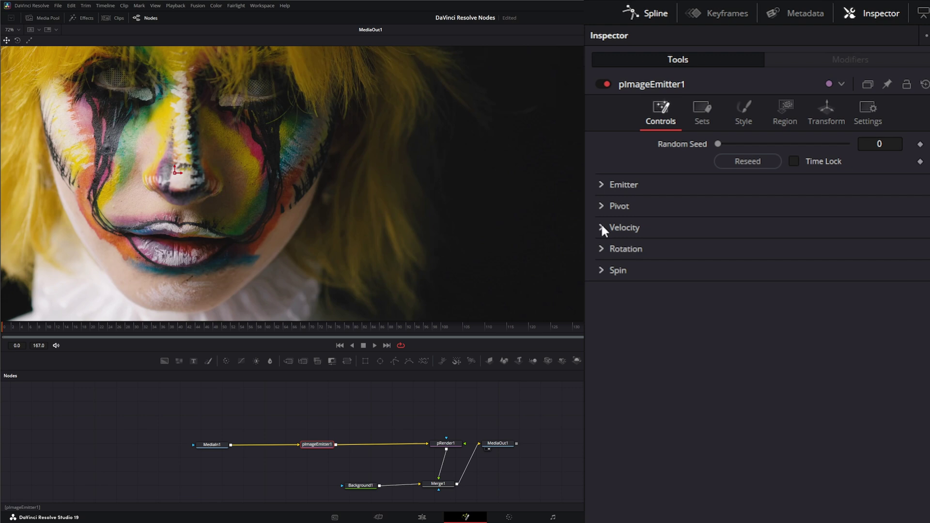
- Examine pImageEmitter1's Rotation modes and Spin controls, followed by its Sets and Region options
{"action": "left_click", "coordinate": [598, 255]}
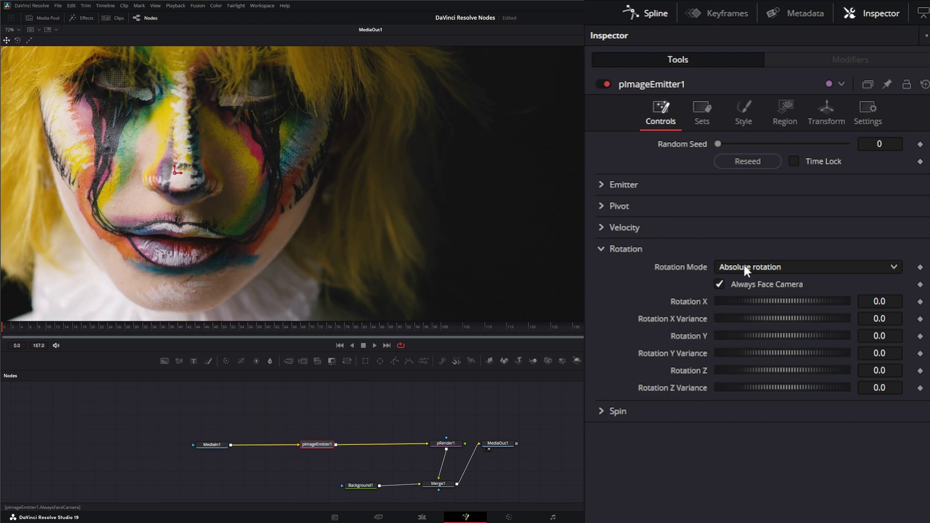
{"action": "left_click", "coordinate": [757, 265]}
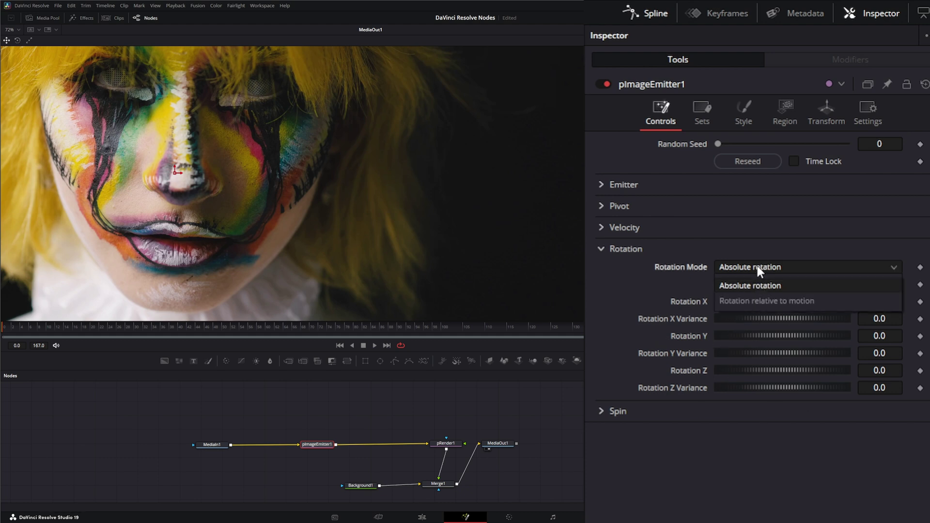
{"action": "left_click", "coordinate": [758, 283]}
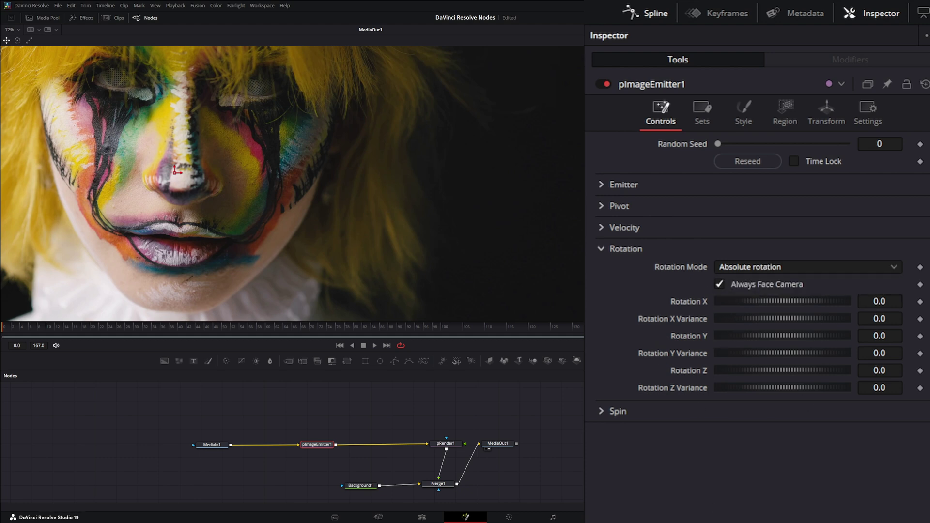
{"action": "left_click", "coordinate": [602, 249]}
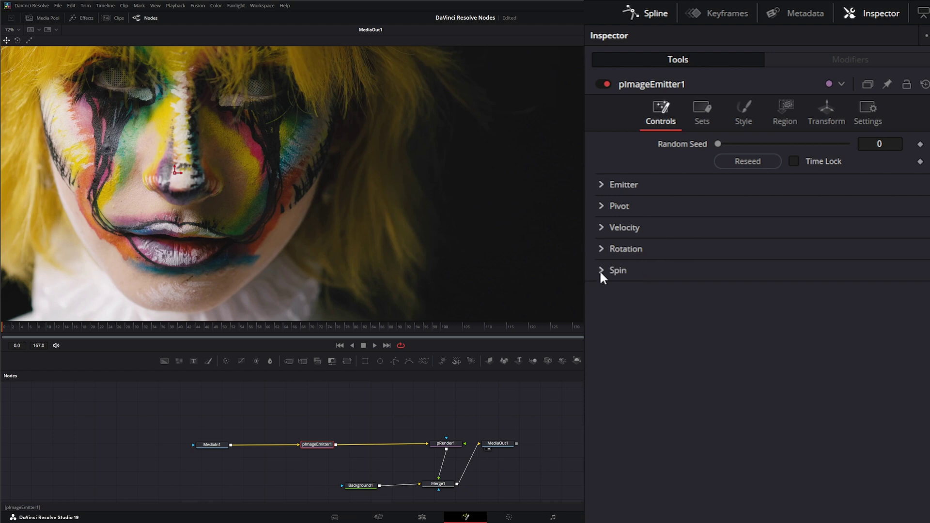
{"action": "left_click", "coordinate": [600, 270]}
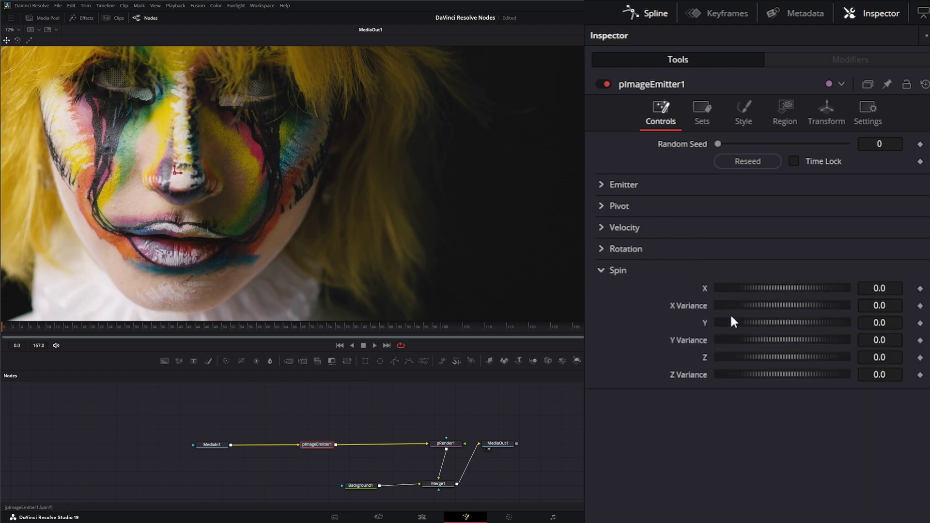
{"action": "left_click", "coordinate": [605, 271]}
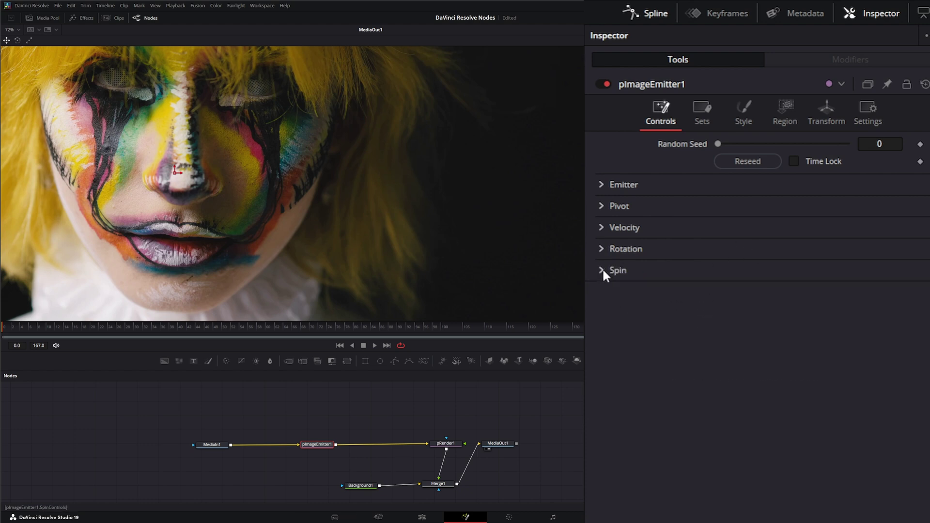
{"action": "left_click", "coordinate": [701, 120]}
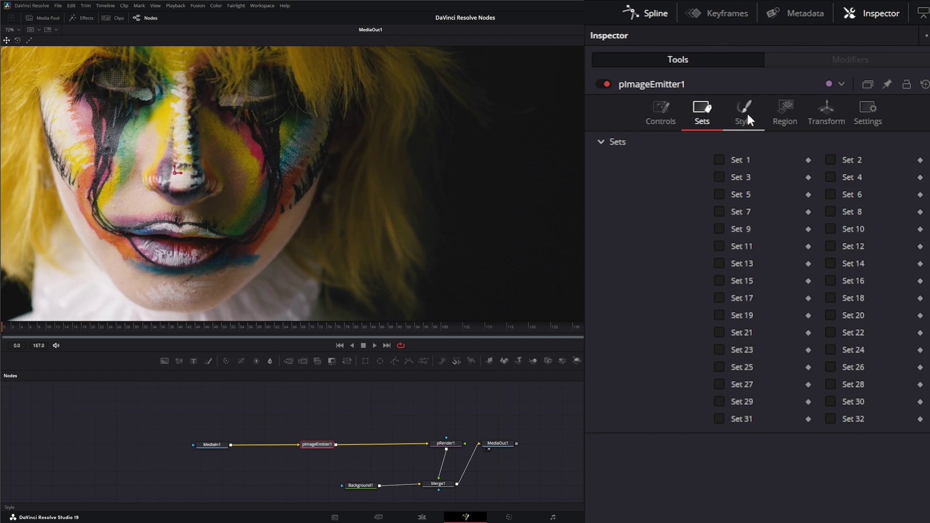
{"action": "left_click", "coordinate": [789, 105]}
- Try offsetting pImageEmitter1's Translation to about X -0.005 and Y -0.029, and reset both axes to 0
{"action": "left_click", "coordinate": [826, 108]}
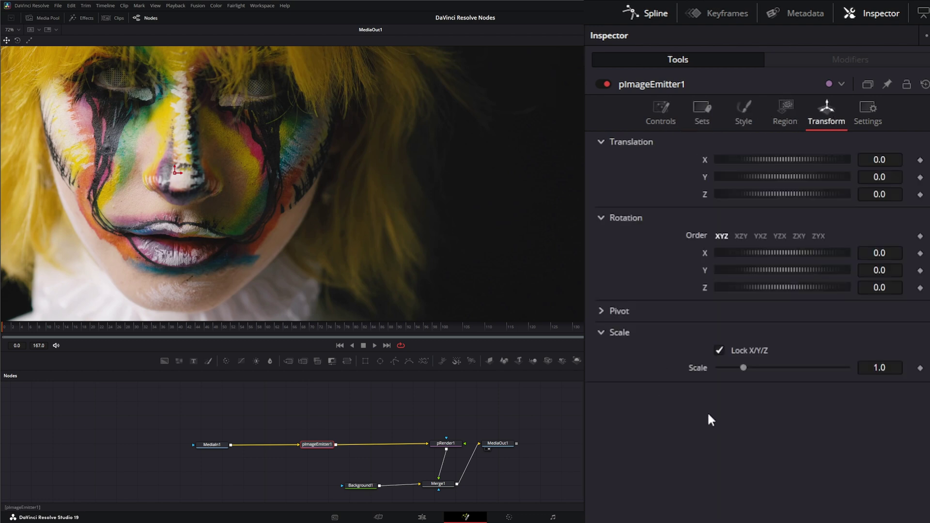
{"action": "scroll", "coordinate": [218, 252], "scroll_direction": "down", "scroll_amount": 2}
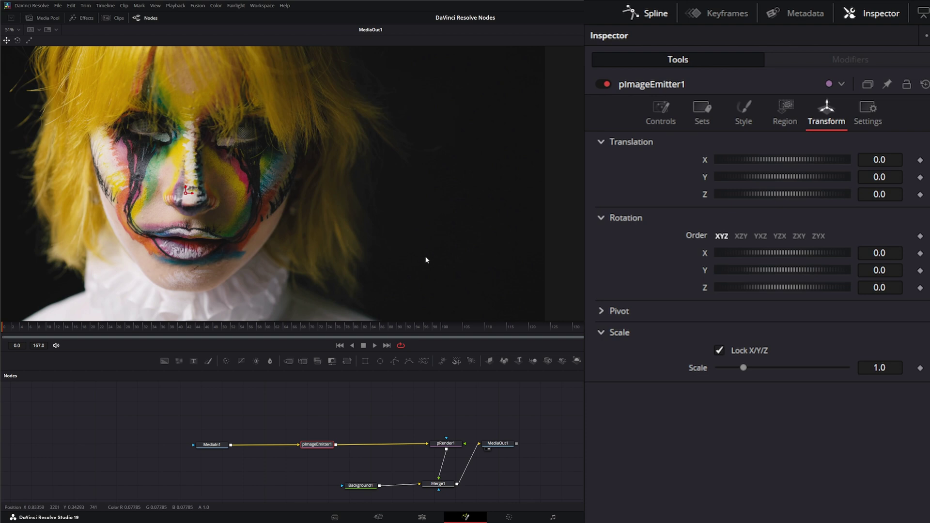
{"action": "scroll", "coordinate": [388, 245], "scroll_direction": "down", "scroll_amount": 2}
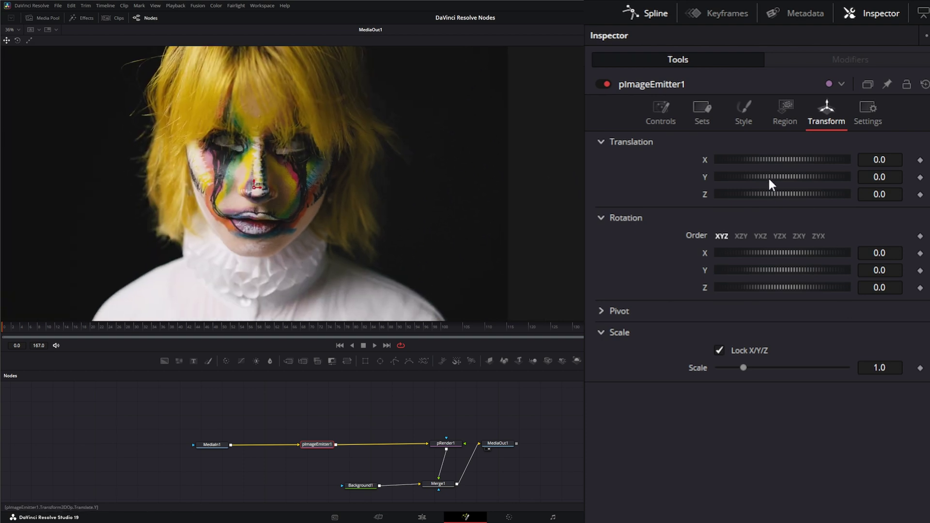
{"action": "mouse_move", "coordinate": [760, 155]}
{"action": "left_mouse_down"}
{"action": "mouse_move", "coordinate": [777, 154]}
{"action": "mouse_move", "coordinate": [763, 156]}
{"action": "left_mouse_up"}
{"action": "left_click_drag", "start_coordinate": [295, 187], "coordinate": [252, 203]}
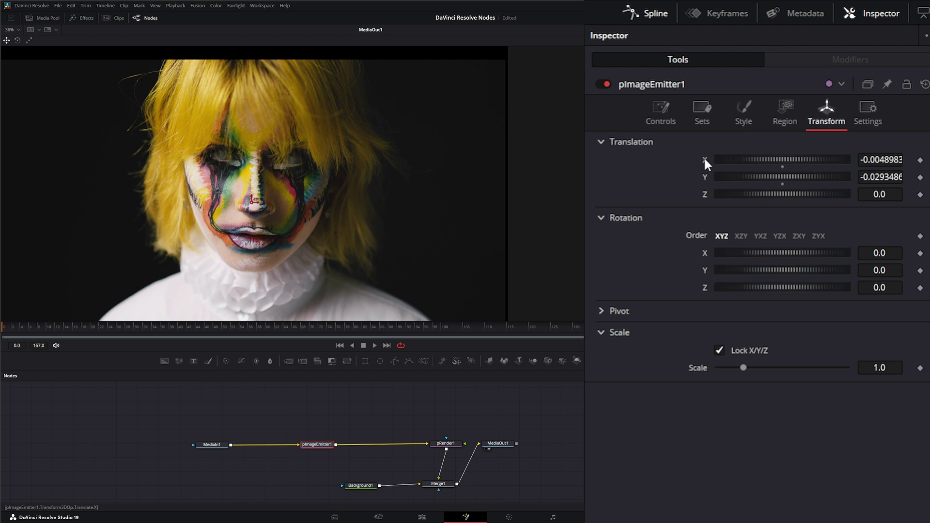
{"action": "double_click", "coordinate": [705, 158]}
{"action": "double_click", "coordinate": [704, 174]}
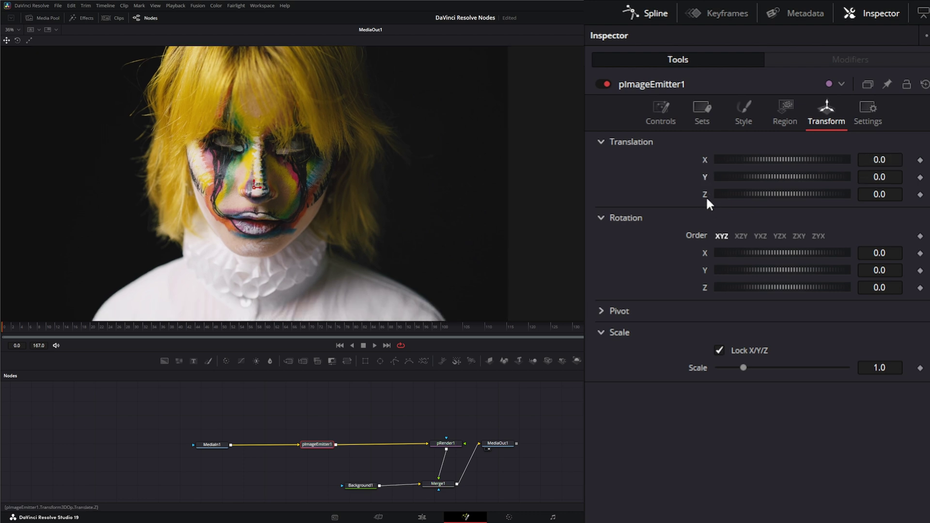
- Try rotating pImageEmitter1 to X 45.5, Y 80.0 and Z 101.8, and reset all three rotation axes to 0
{"action": "left_click_drag", "start_coordinate": [761, 256], "coordinate": [808, 287]}
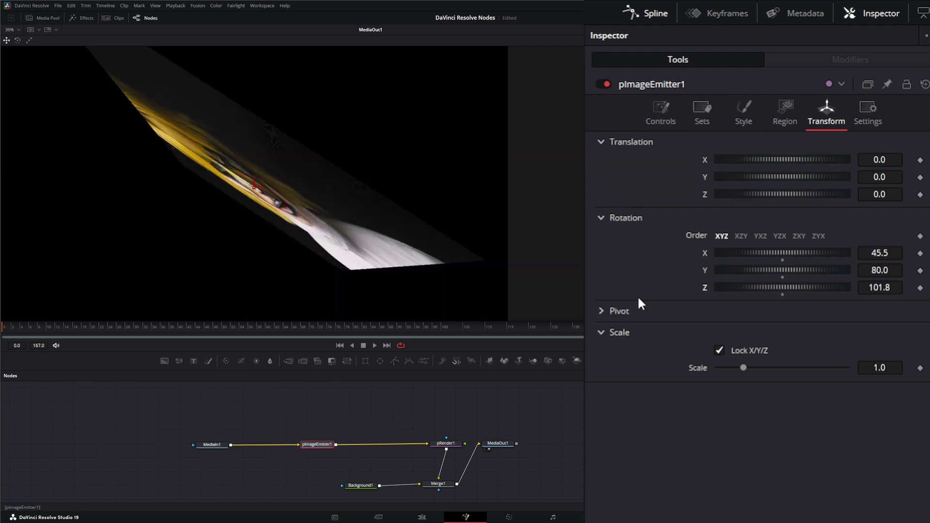
{"action": "double_click", "coordinate": [707, 251]}
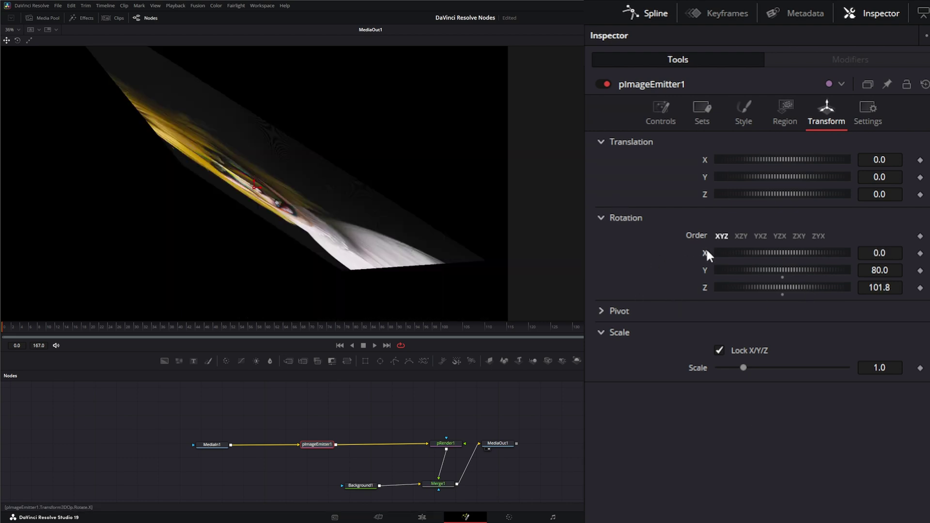
{"action": "double_click", "coordinate": [707, 269]}
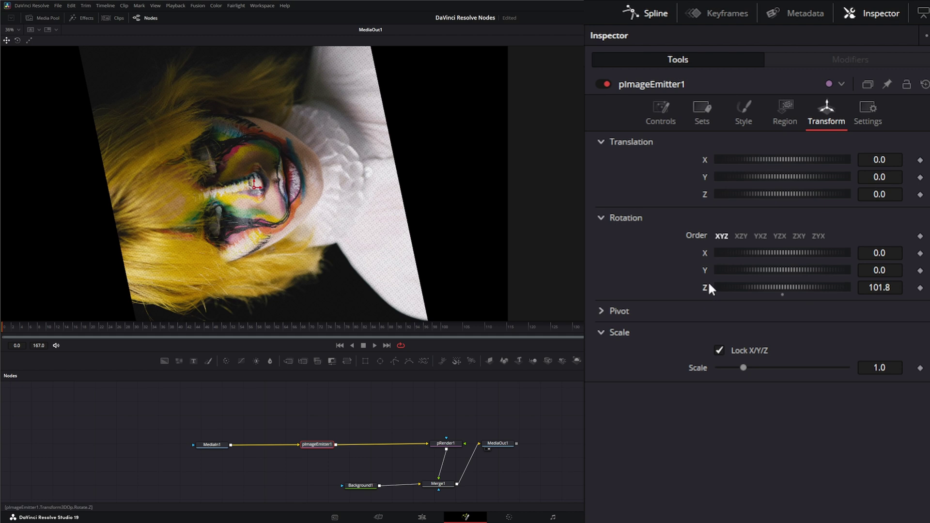
{"action": "double_click", "coordinate": [705, 286]}
{"action": "left_click", "coordinate": [600, 218]}
- Try a transform Pivot of X 0.525, Y 0.869 and Z 0.687 on pImageEmitter1, and reset all three axes to 0
{"action": "left_click", "coordinate": [602, 239]}
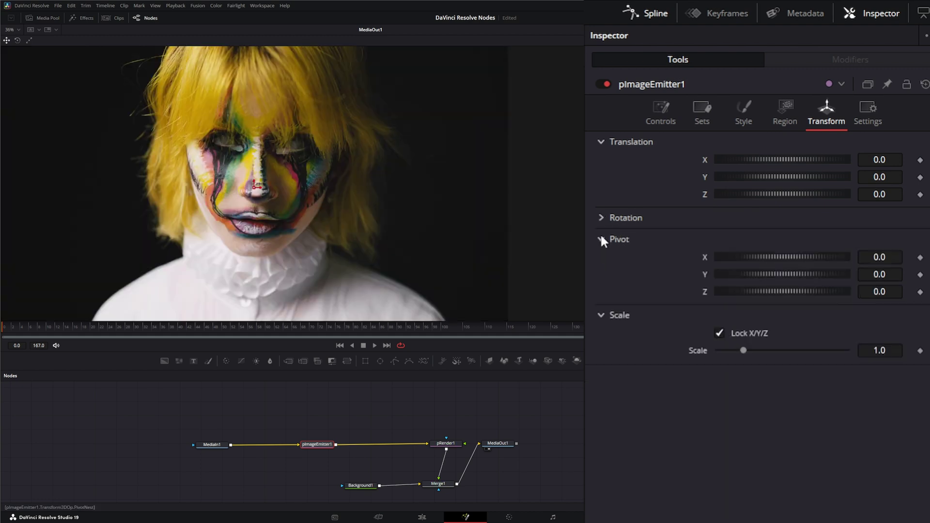
{"action": "mouse_move", "coordinate": [772, 256]}
{"action": "left_mouse_down"}
{"action": "mouse_move", "coordinate": [791, 258]}
{"action": "mouse_move", "coordinate": [788, 274]}
{"action": "mouse_move", "coordinate": [764, 291]}
{"action": "mouse_move", "coordinate": [787, 289]}
{"action": "left_mouse_up"}
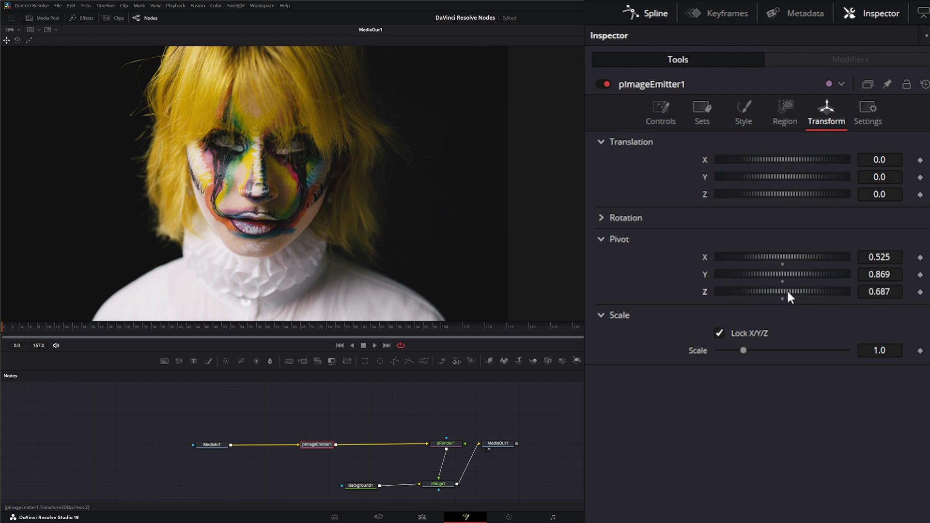
{"action": "double_click", "coordinate": [705, 257]}
{"action": "double_click", "coordinate": [705, 274]}
{"action": "double_click", "coordinate": [705, 291]}
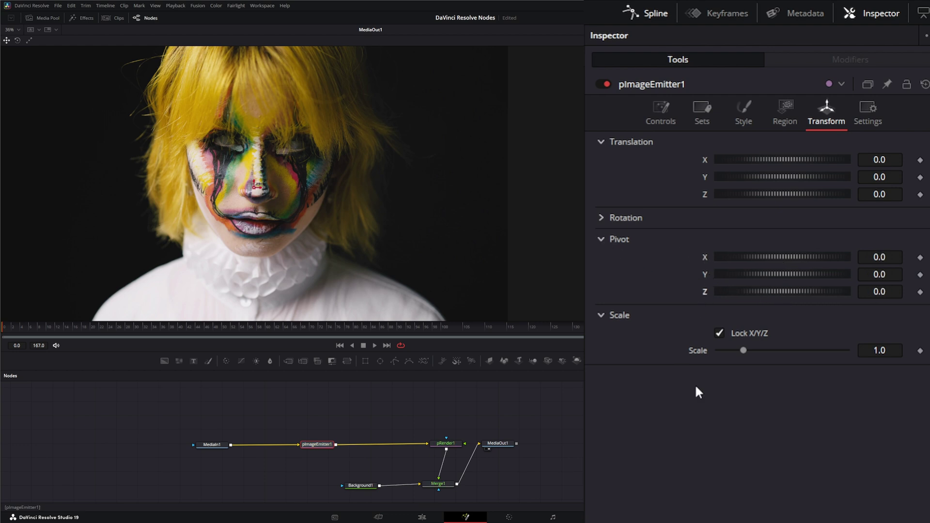
- Try reducing pImageEmitter1's uniform transform Scale and reset it to 1.0
{"action": "mouse_move", "coordinate": [744, 351]}
{"action": "left_mouse_down"}
{"action": "mouse_move", "coordinate": [765, 350]}
{"action": "mouse_move", "coordinate": [726, 349]}
{"action": "left_mouse_up"}
{"action": "double_click", "coordinate": [700, 351]}
{"action": "left_click", "coordinate": [602, 317]}
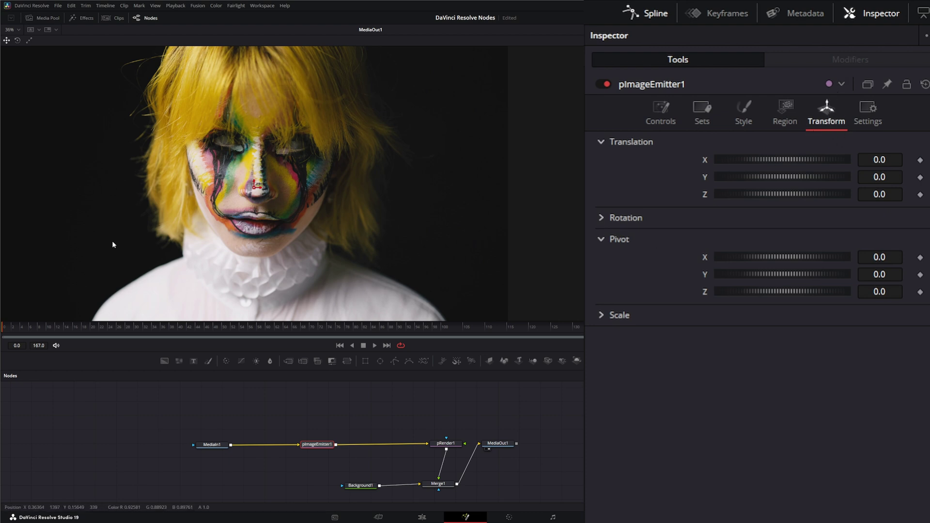
- Inspect MediaIn1, and examine pImageEmitter1's available region types and particle styles, keeping All and Point
{"action": "left_click_drag", "start_coordinate": [208, 407], "coordinate": [246, 484]}
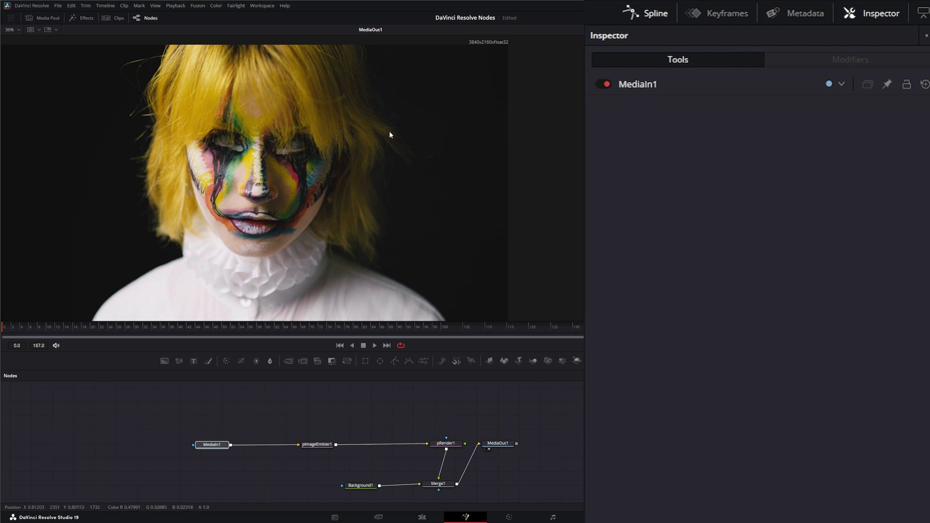
{"action": "left_click", "coordinate": [317, 445]}
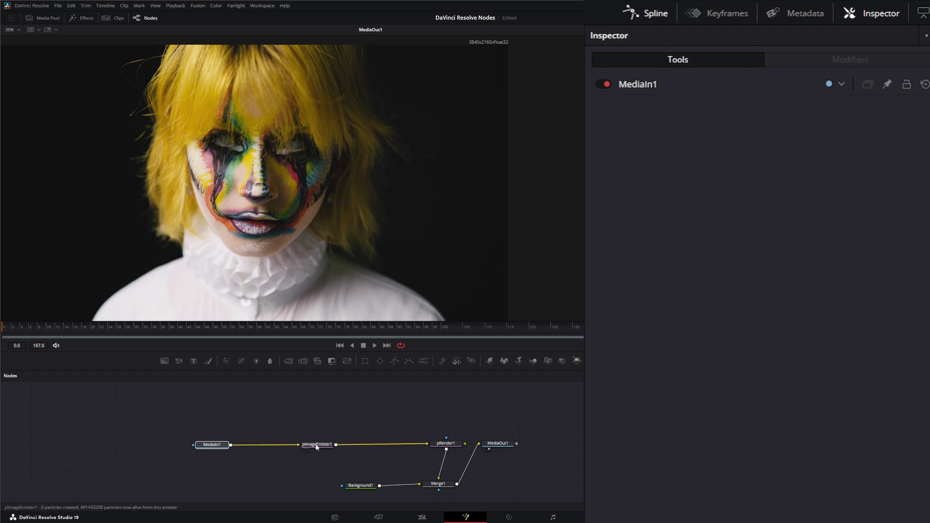
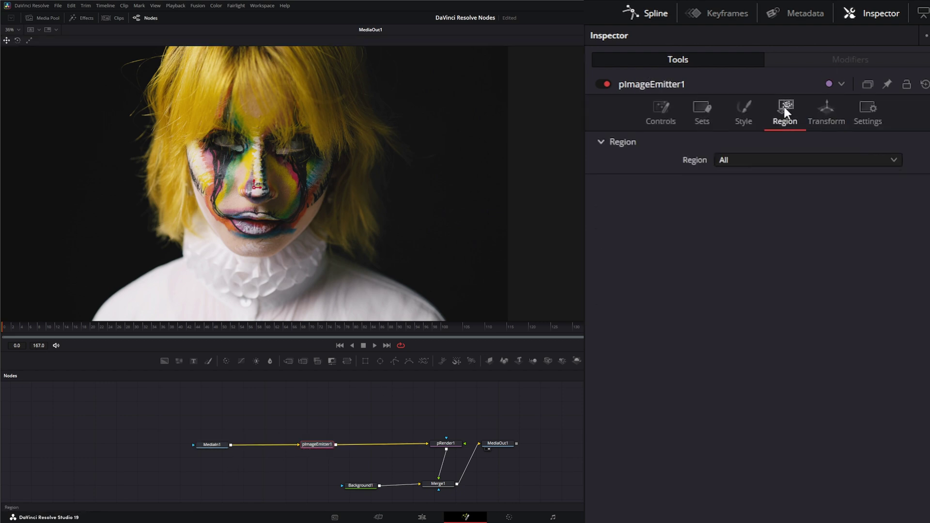
{"action": "left_click", "coordinate": [739, 161]}
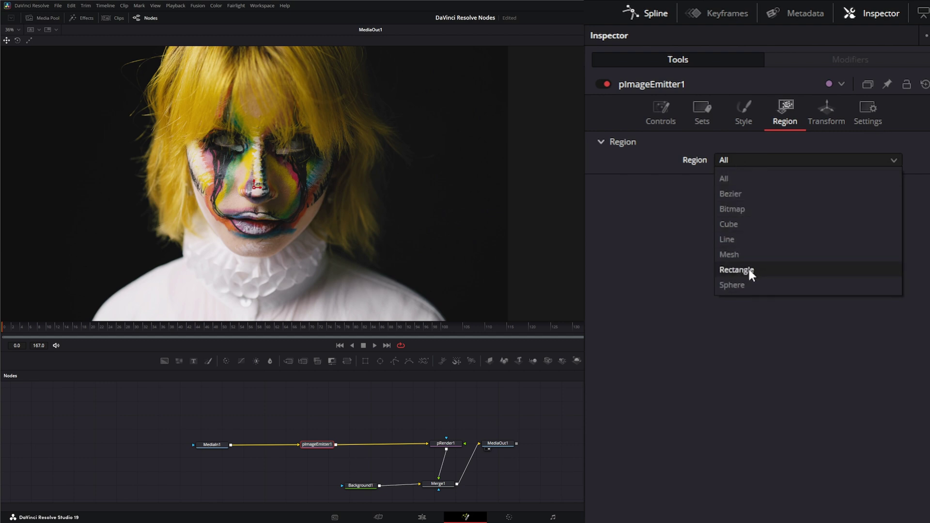
{"action": "left_click", "coordinate": [634, 278]}
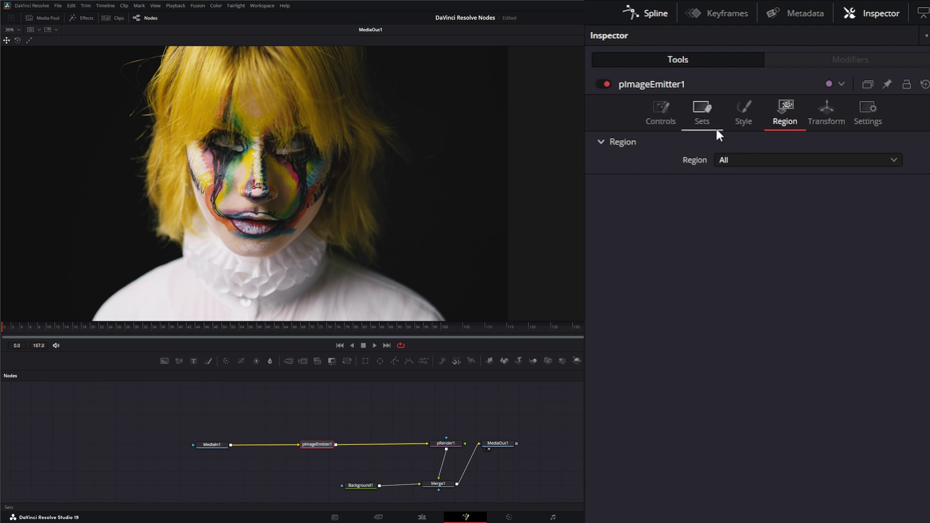
{"action": "left_click", "coordinate": [744, 111]}
{"action": "left_click", "coordinate": [750, 160]}
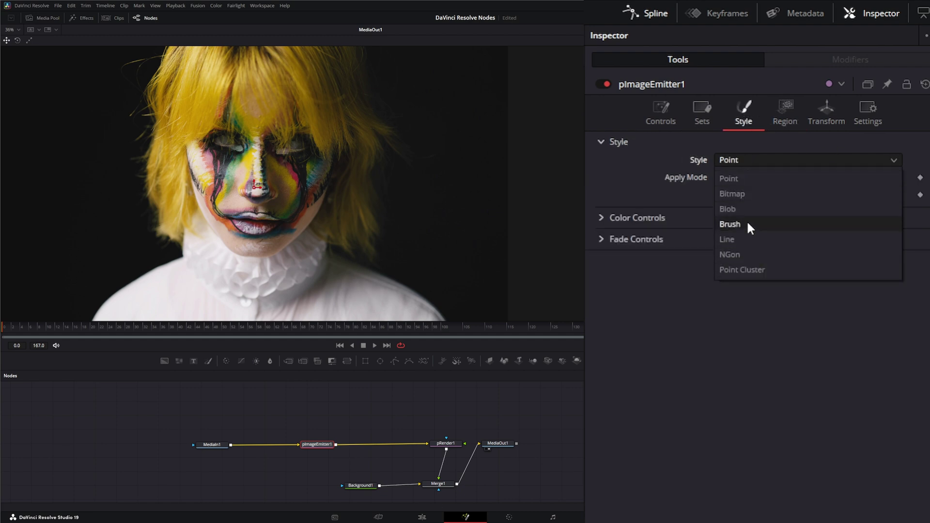
{"action": "left_click", "coordinate": [737, 179]}
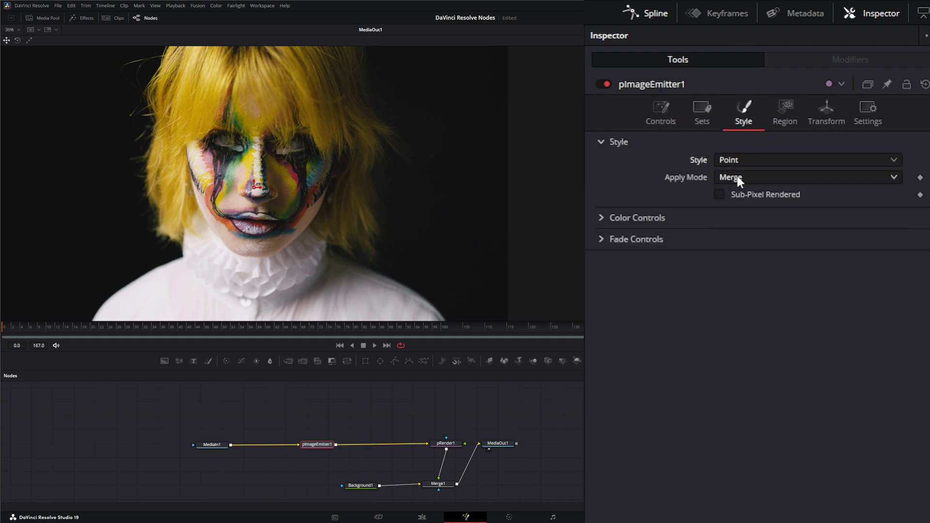
- Try the magenta particle color #dd31ff on pImageEmitter1 and restore the color to white
{"action": "left_click", "coordinate": [599, 217]}
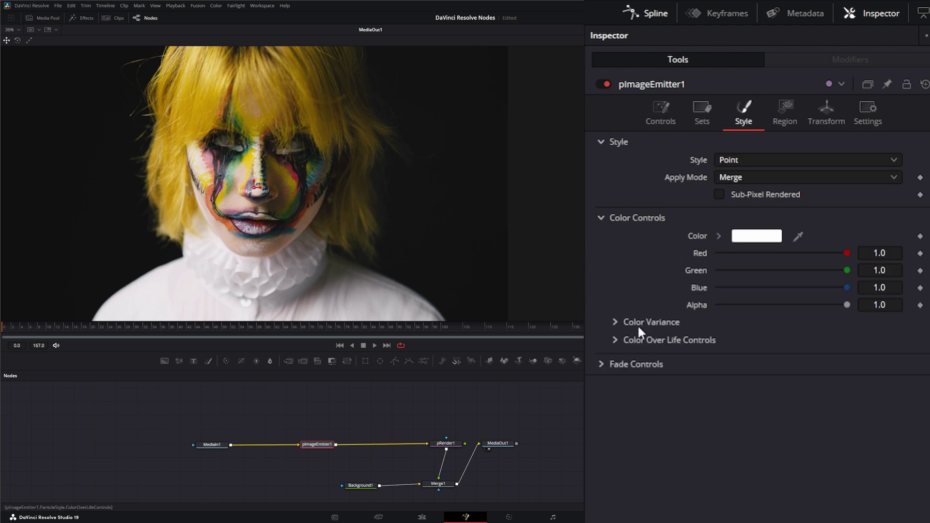
{"action": "left_click", "coordinate": [759, 237]}
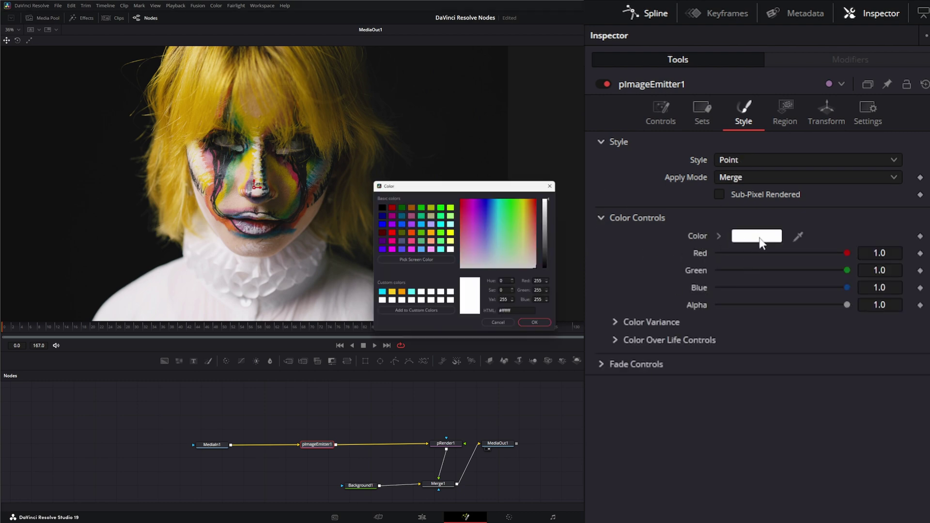
{"action": "left_click", "coordinate": [476, 211]}
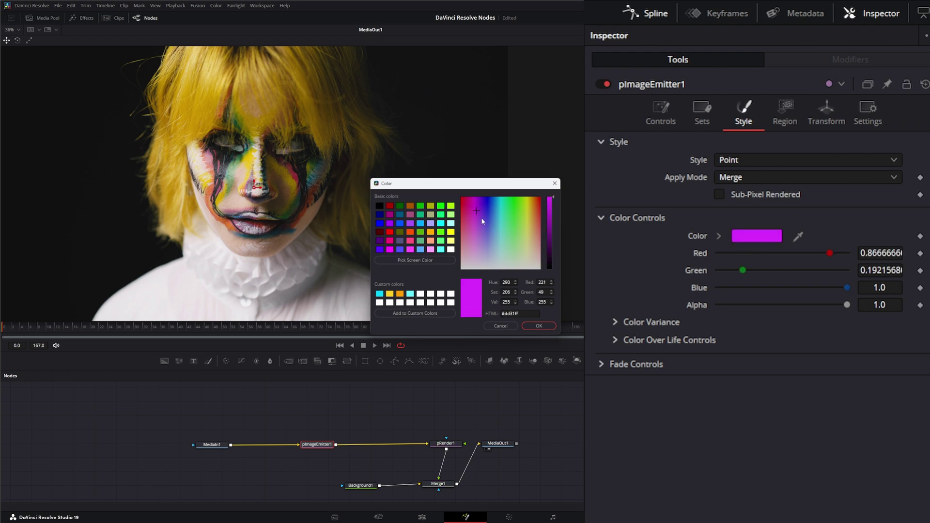
{"action": "left_click", "coordinate": [540, 326]}
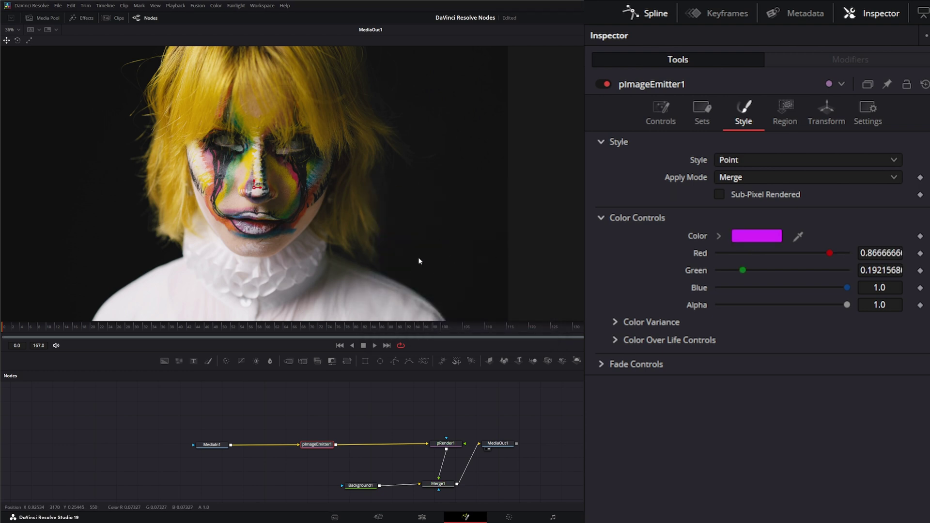
{"action": "left_click", "coordinate": [752, 238]}
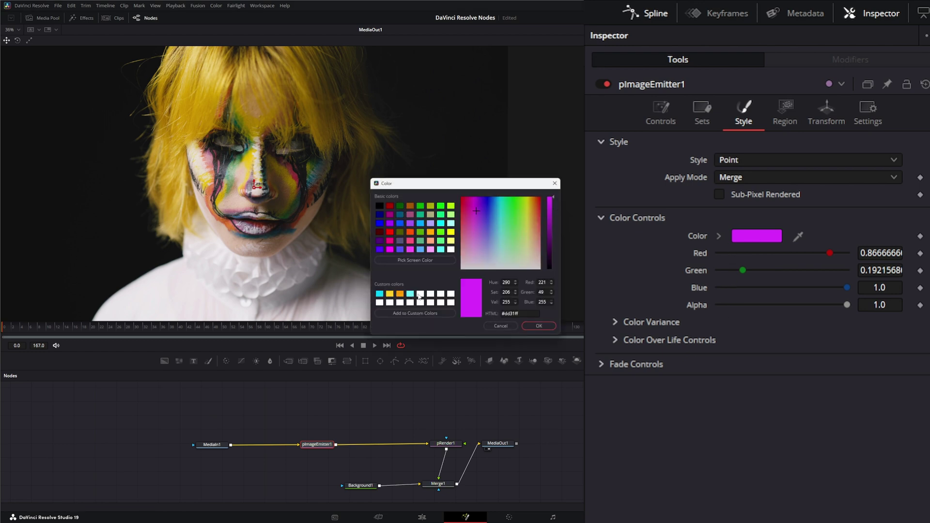
{"action": "left_click", "coordinate": [423, 303]}
{"action": "left_click", "coordinate": [539, 326]}
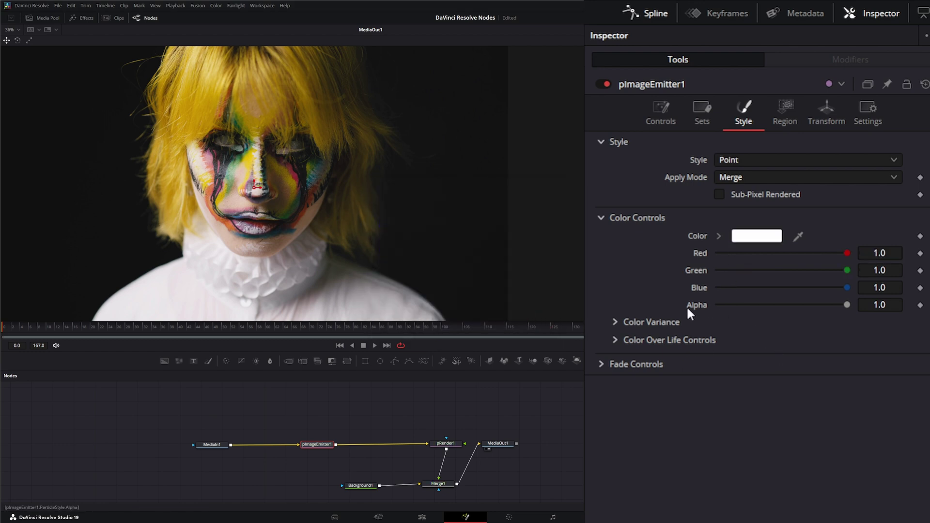
- Try the blue #3752ff as pImageEmitter1's Color Over Life and cancel the color change
{"action": "left_click", "coordinate": [615, 340]}
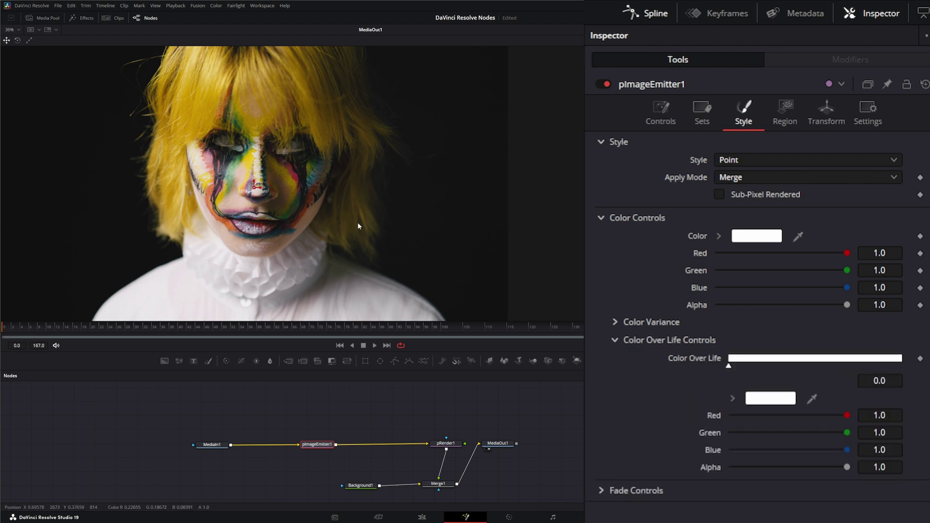
{"action": "left_click", "coordinate": [770, 399]}
{"action": "left_click_drag", "start_coordinate": [504, 207], "coordinate": [488, 213]}
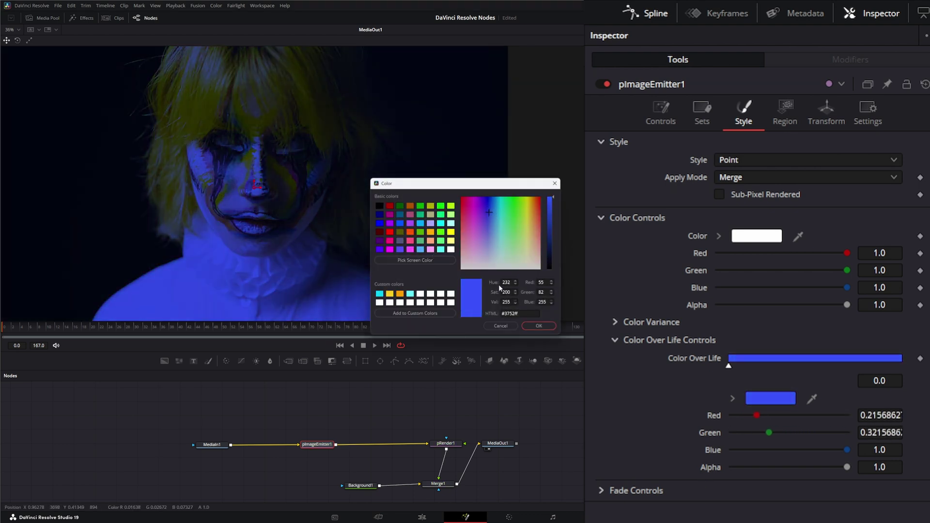
{"action": "left_click", "coordinate": [508, 326]}
- Try two extra Color Over Life stops with light green at about 0.295, scrub the timeline to check, and reset the gradient to plain white
{"action": "left_click", "coordinate": [846, 359]}
{"action": "left_click", "coordinate": [779, 361]}
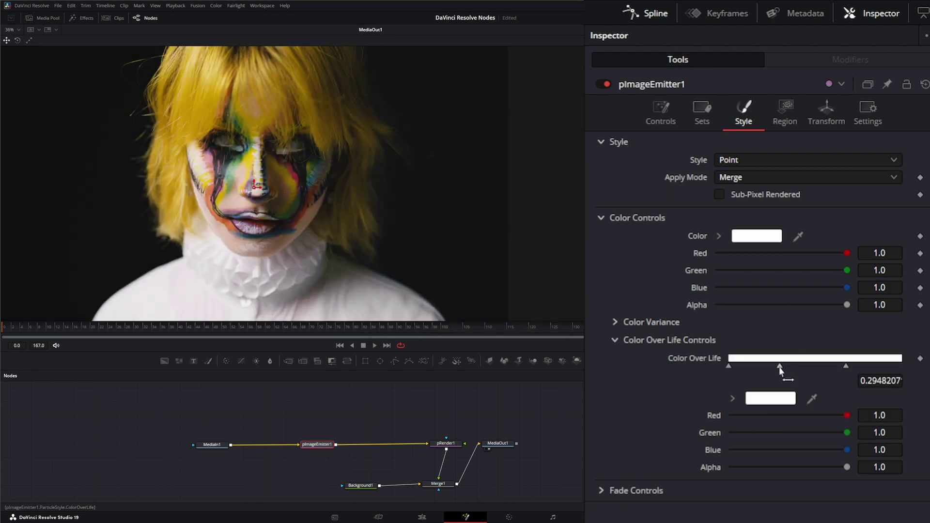
{"action": "left_click", "coordinate": [772, 398]}
{"action": "left_click_drag", "start_coordinate": [529, 242], "coordinate": [521, 228]}
{"action": "left_click", "coordinate": [539, 326]}
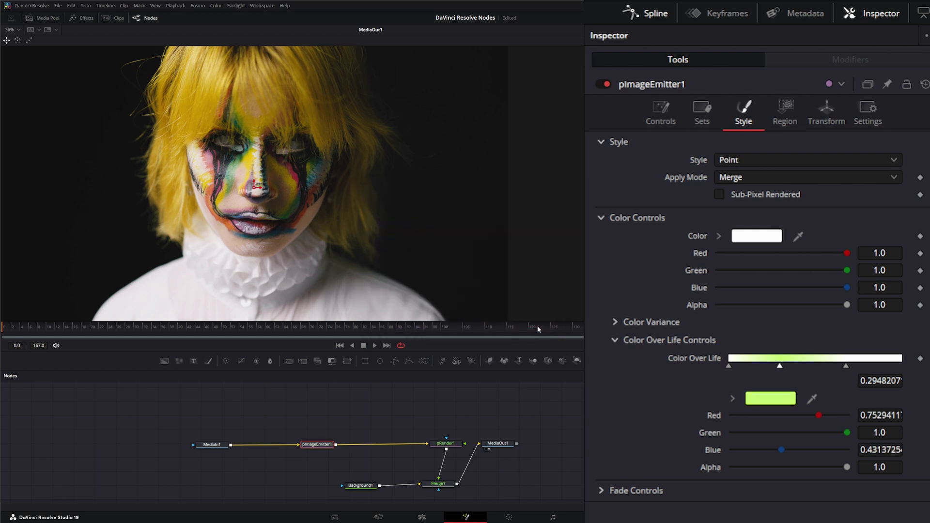
{"action": "left_click_drag", "start_coordinate": [30, 330], "coordinate": [191, 333]}
{"action": "left_click_drag", "start_coordinate": [357, 333], "coordinate": [502, 331]}
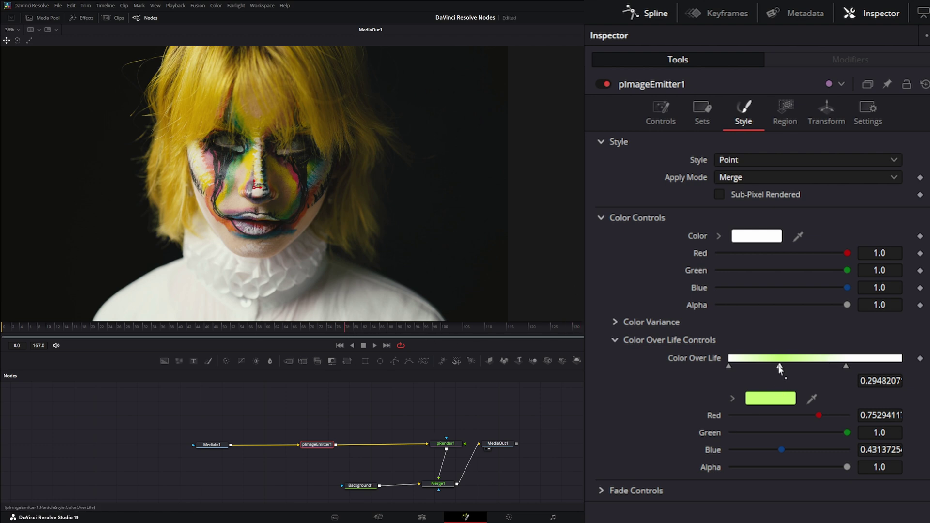
{"action": "left_click_drag", "start_coordinate": [781, 369], "coordinate": [820, 380]}
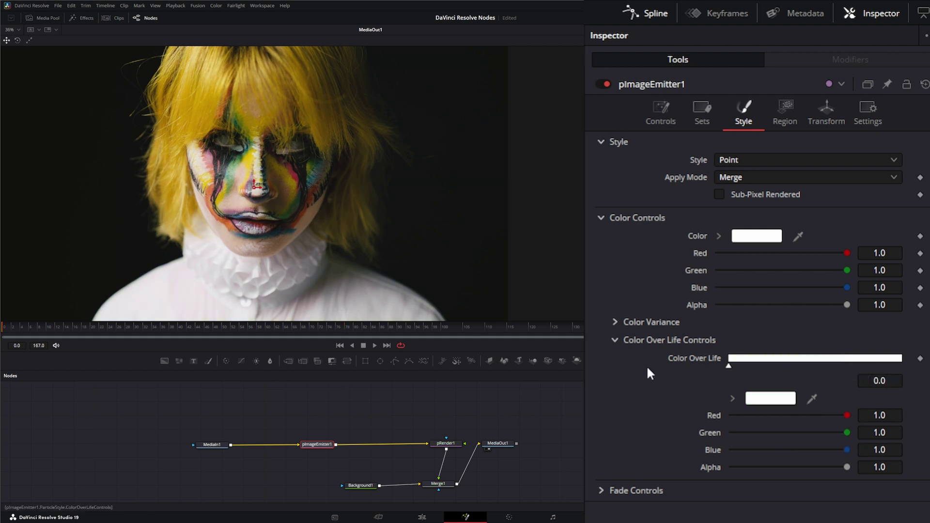
- Examine pImageEmitter1's Fade In and Out settings and revisit its general emitter controls and style settings
{"action": "left_click", "coordinate": [616, 341]}
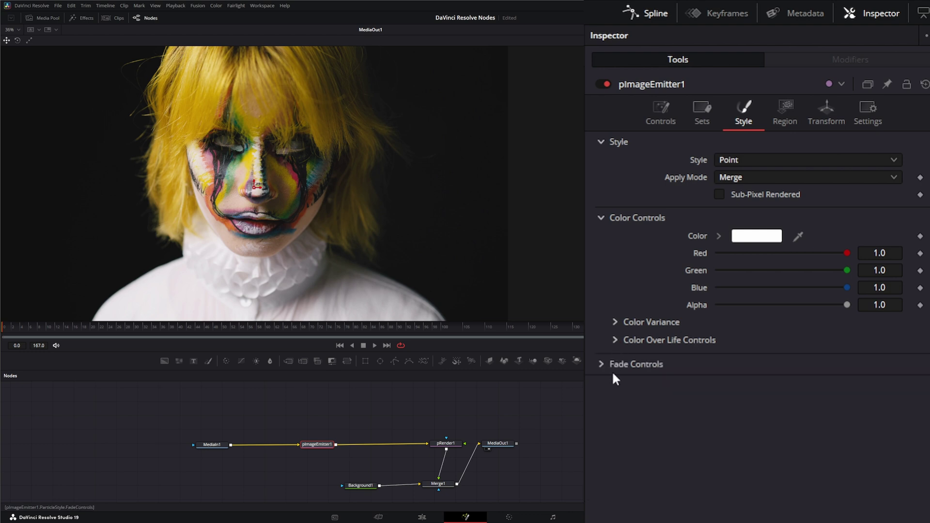
{"action": "left_click", "coordinate": [600, 364]}
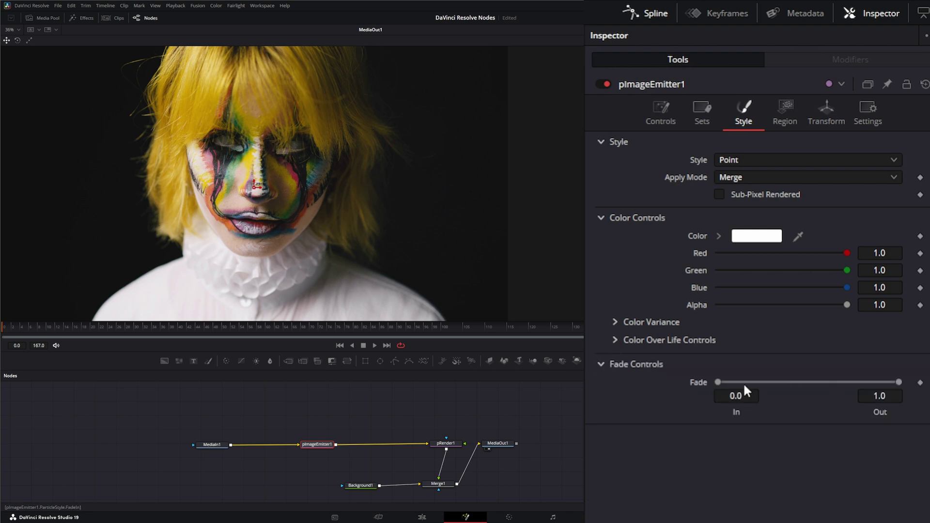
{"action": "left_click", "coordinate": [602, 364]}
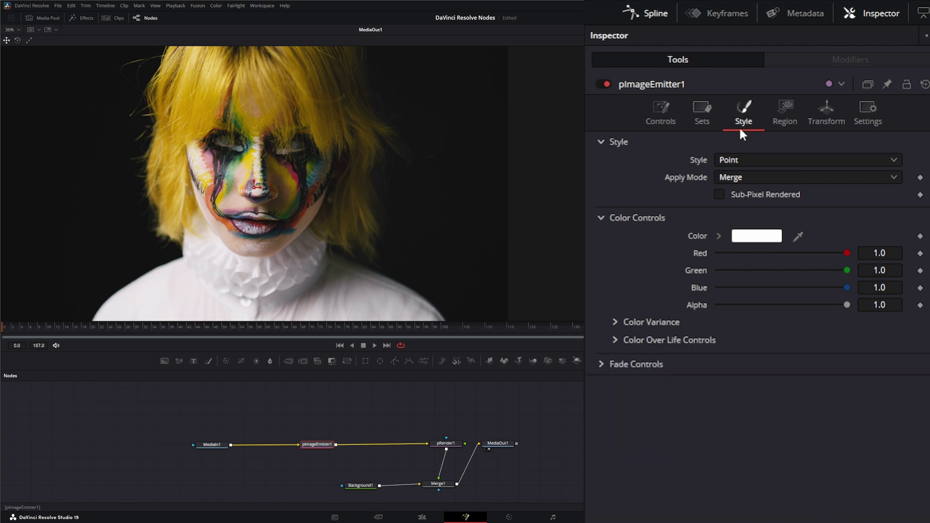
{"action": "left_click", "coordinate": [667, 105]}
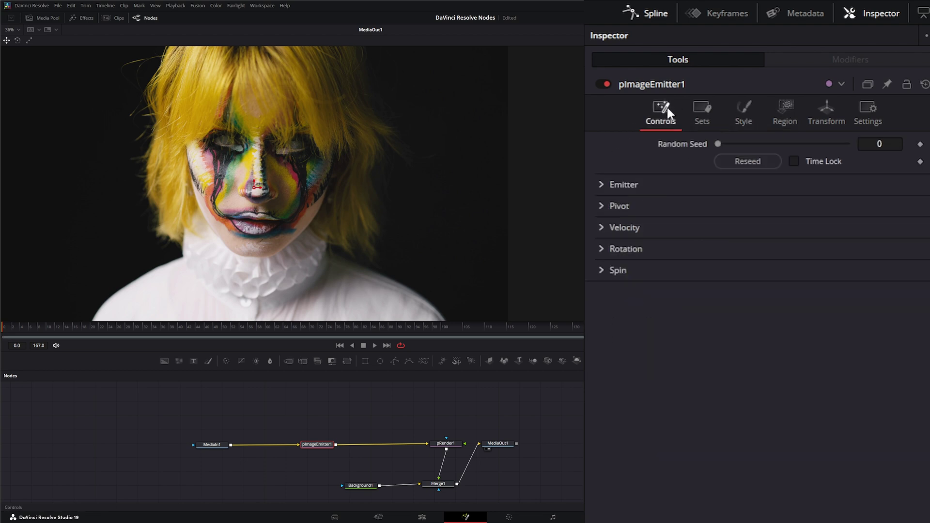
{"action": "left_click", "coordinate": [748, 111]}
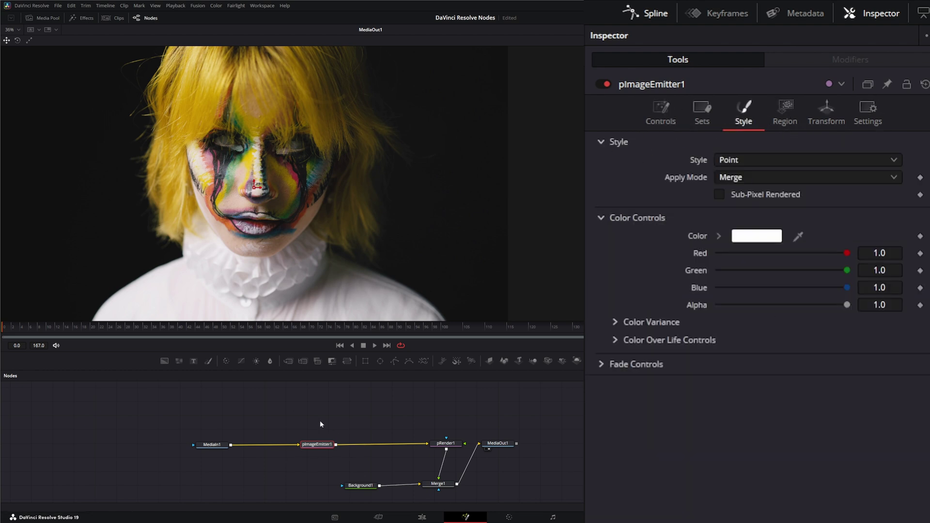
- Try Bezier as pImageEmitter1's region, switch it to Sphere, and enlarge the sphere to a size of about 0.172
{"action": "left_click", "coordinate": [786, 102]}
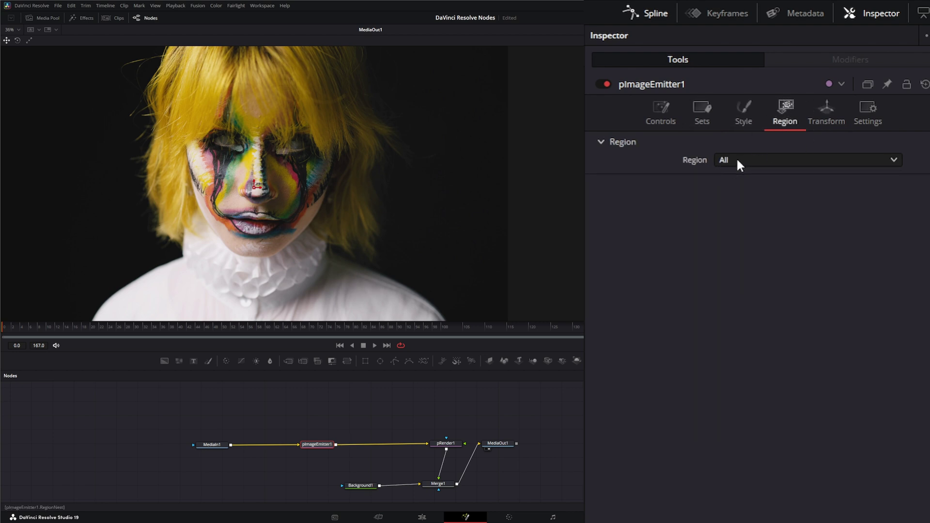
{"action": "left_click", "coordinate": [736, 159]}
{"action": "left_click", "coordinate": [742, 192]}
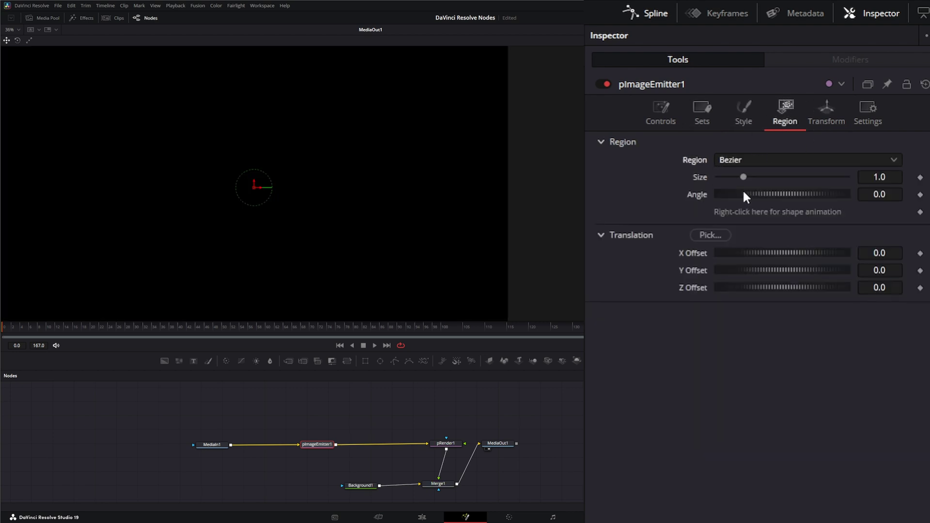
{"action": "left_click", "coordinate": [743, 159]}
{"action": "left_click", "coordinate": [740, 284]}
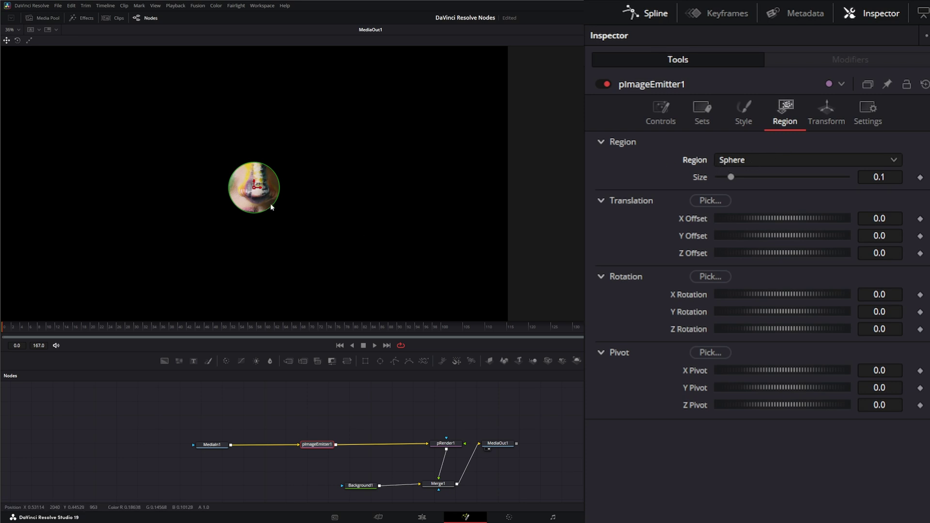
{"action": "left_click_drag", "start_coordinate": [270, 202], "coordinate": [286, 217]}
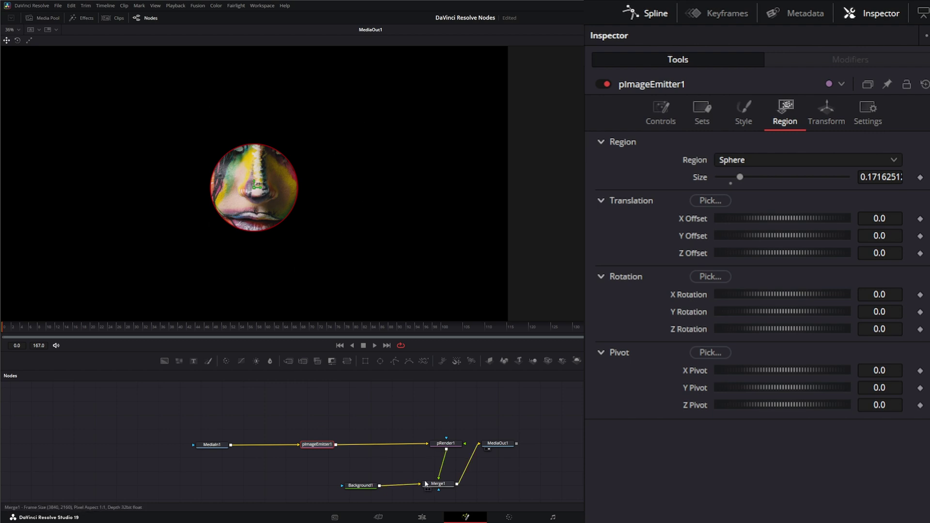
- Connect MediaIn1 as Merge1's background and move the sphere region over the eye, to about -0.061 X and 0.094 Y offset
{"action": "left_click_drag", "start_coordinate": [233, 446], "coordinate": [422, 486]}
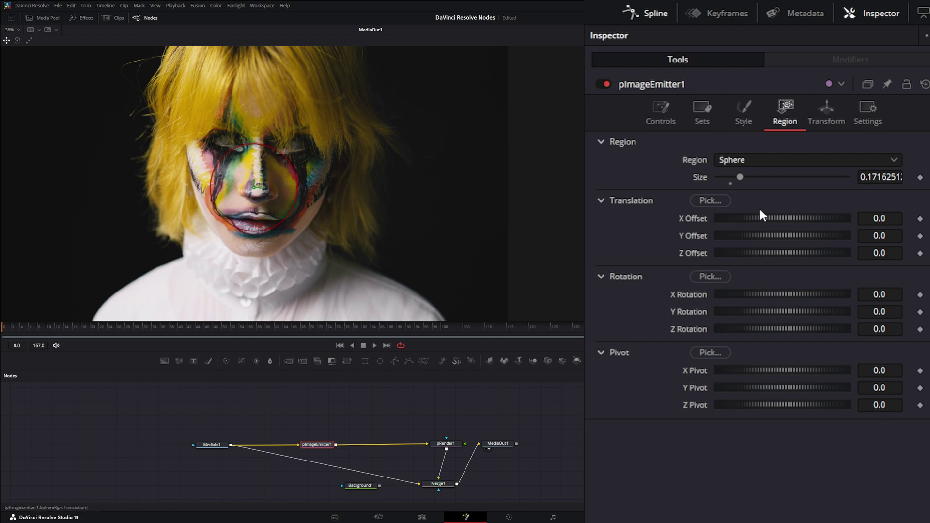
{"action": "left_click_drag", "start_coordinate": [774, 214], "coordinate": [769, 220]}
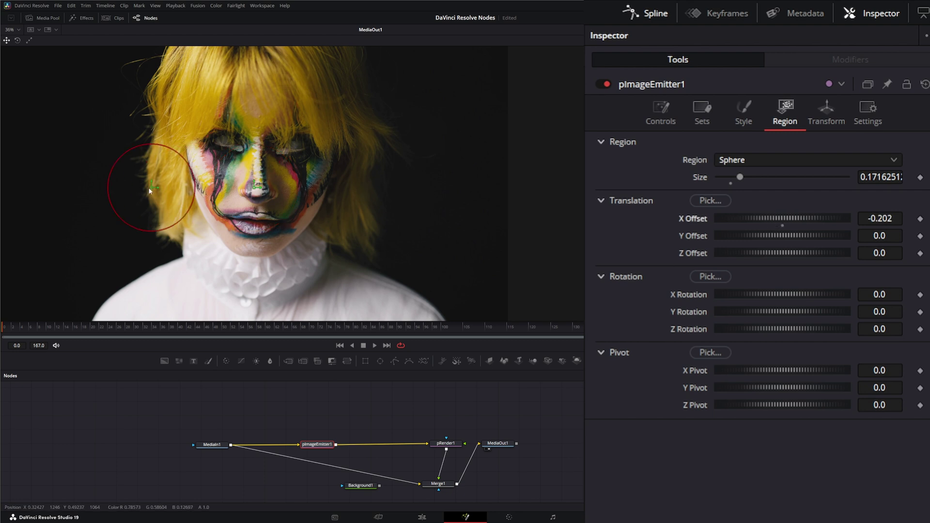
{"action": "left_click_drag", "start_coordinate": [150, 186], "coordinate": [223, 135]}
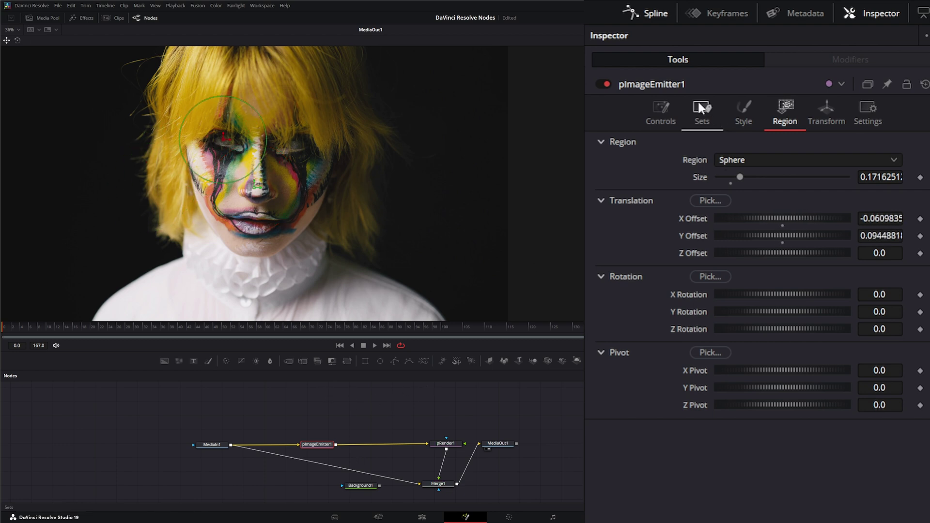
- Try a velocity of 0.5 with a velocity variance of 0.25 on pImageEmitter1 and play back the particles
{"action": "left_click", "coordinate": [664, 119]}
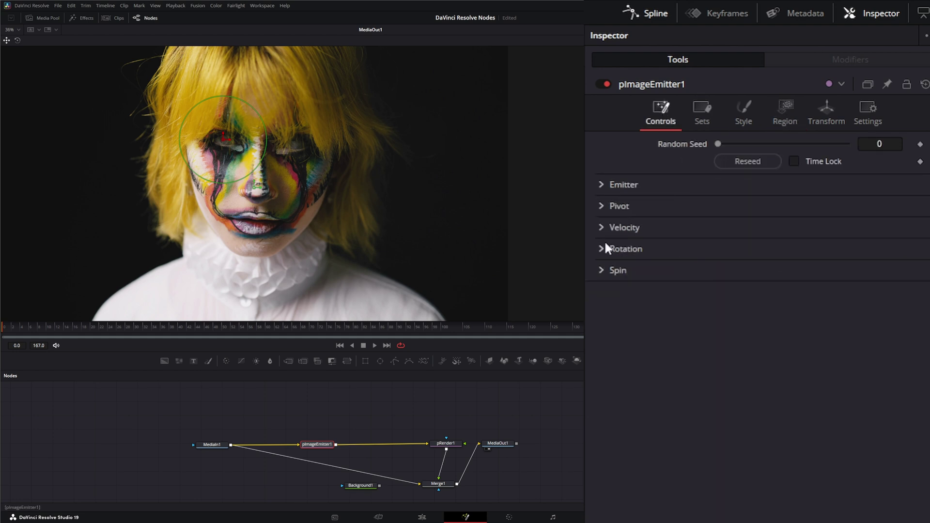
{"action": "left_click", "coordinate": [602, 228]}
{"action": "left_click", "coordinate": [880, 246]}
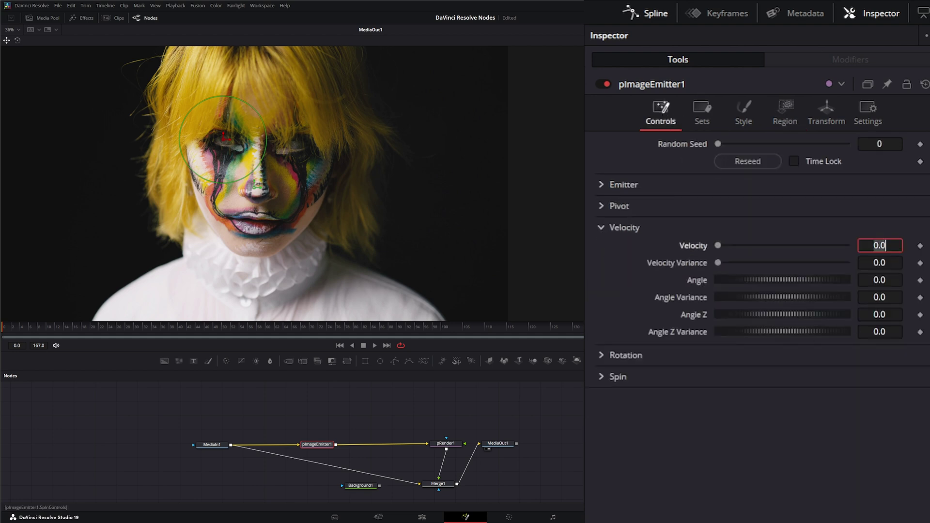
{"action": "type", "text": "0.5"}
{"action": "key", "text": "Tab"}
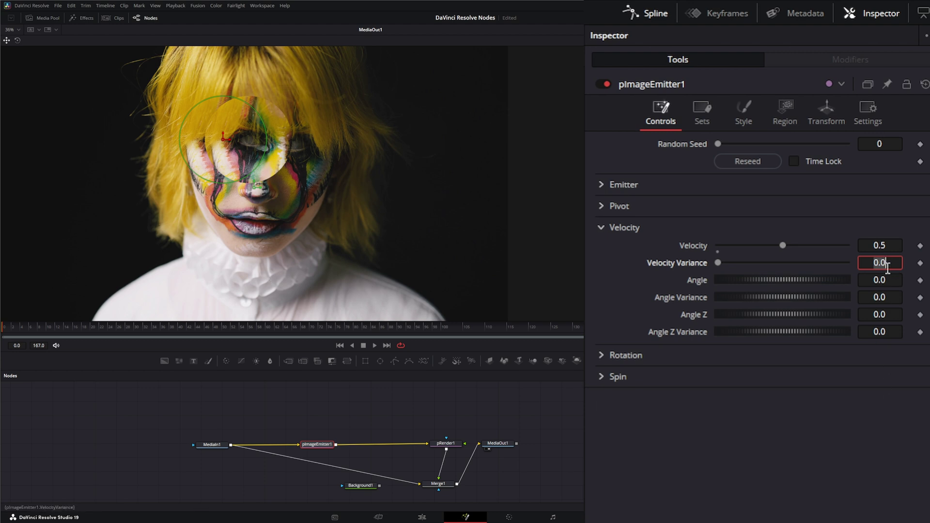
{"action": "type", "text": "0.25"}
{"action": "key", "text": "Tab"}
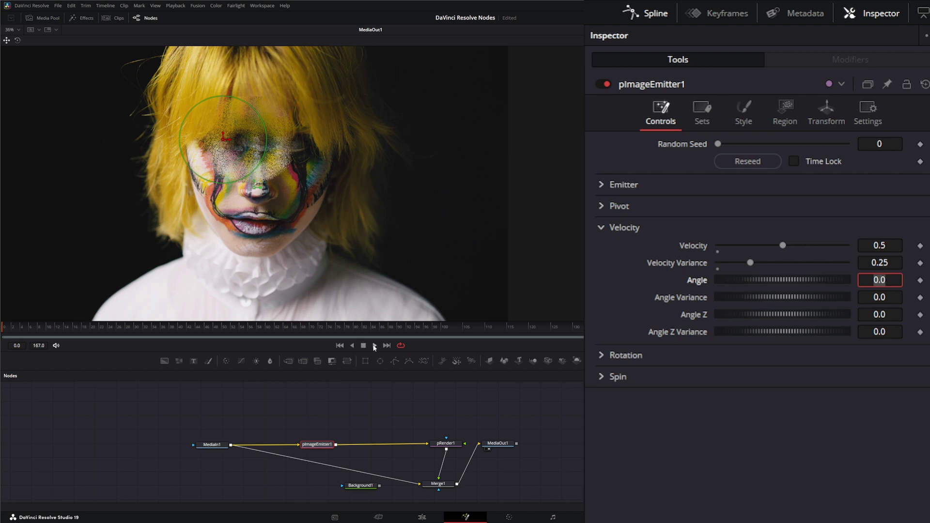
{"action": "left_click", "coordinate": [375, 346]}
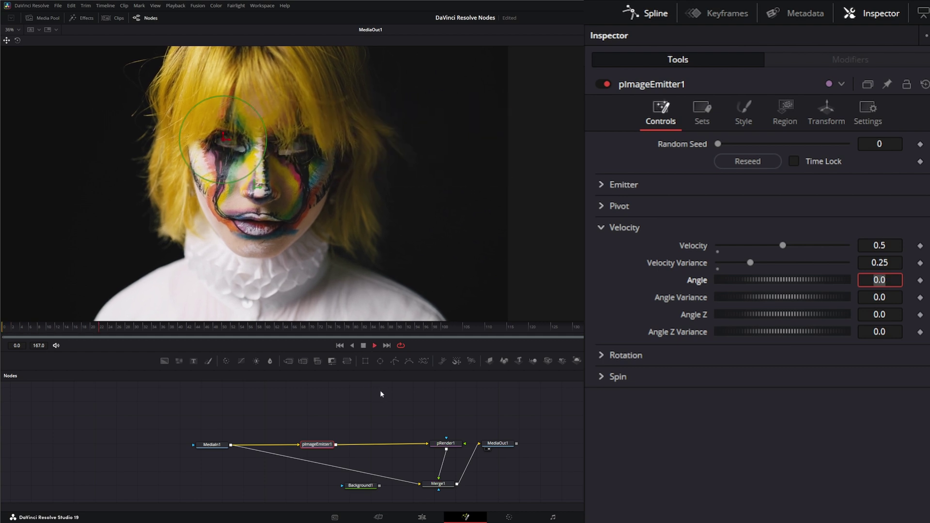
{"action": "left_click", "coordinate": [339, 346]}
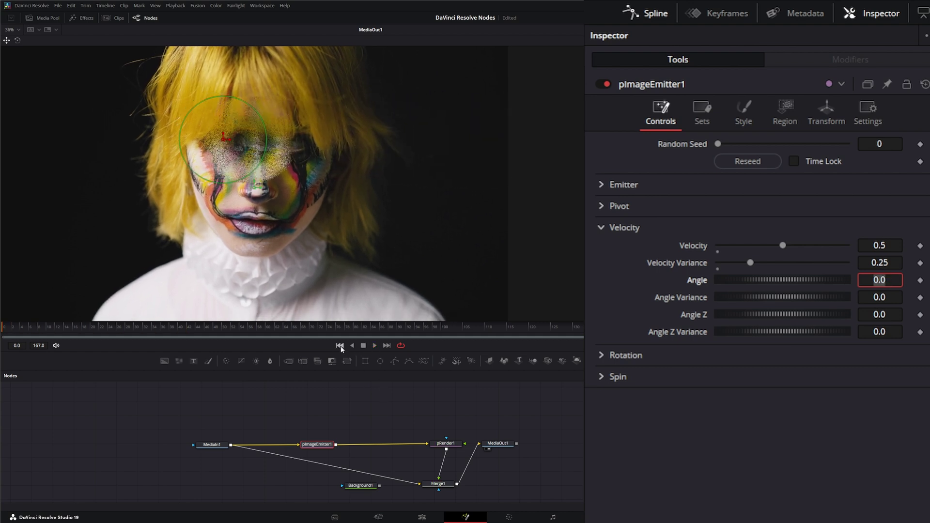
- Reset pImageEmitter1's velocity and velocity variance to 0.0
{"action": "left_click", "coordinate": [696, 247]}
{"action": "double_click", "coordinate": [695, 246]}
{"action": "double_click", "coordinate": [688, 262]}
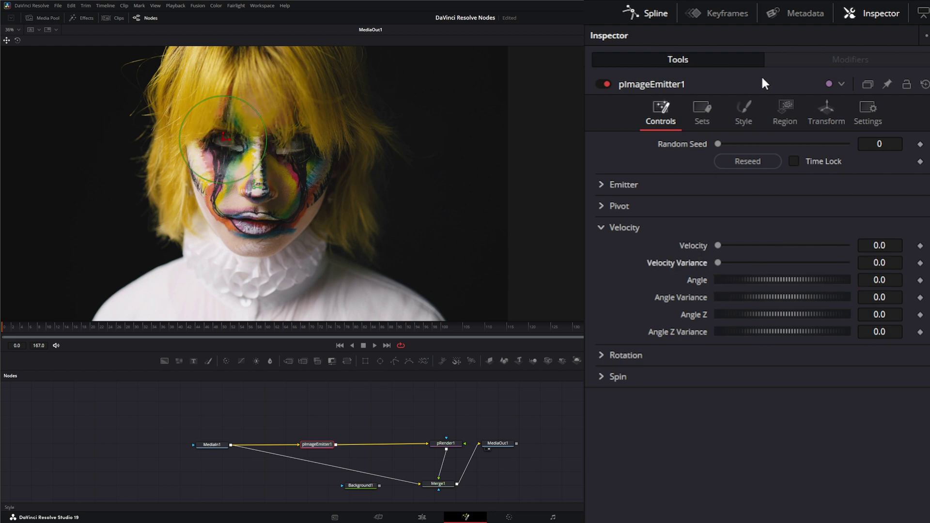
- Change pImageEmitter1's region type to Bezier
{"action": "left_click", "coordinate": [794, 107]}
{"action": "left_click", "coordinate": [736, 159]}
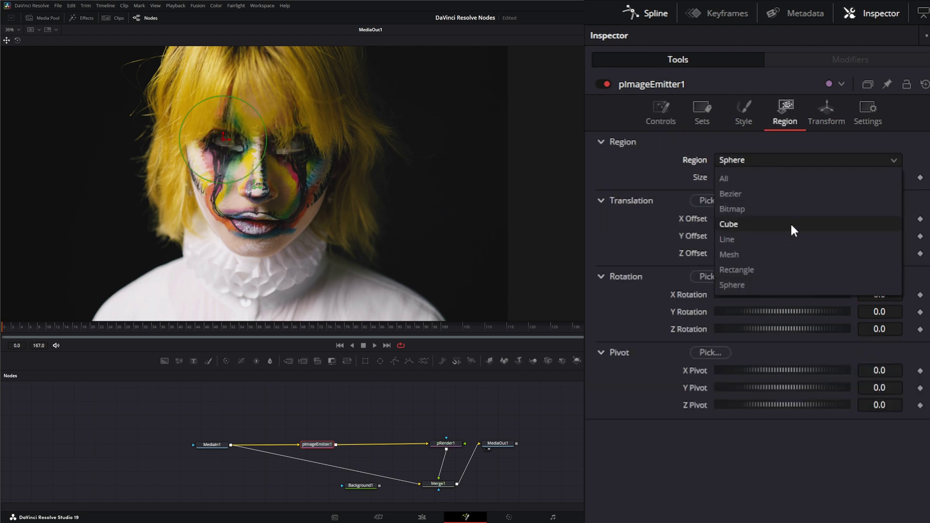
{"action": "left_click", "coordinate": [752, 196]}
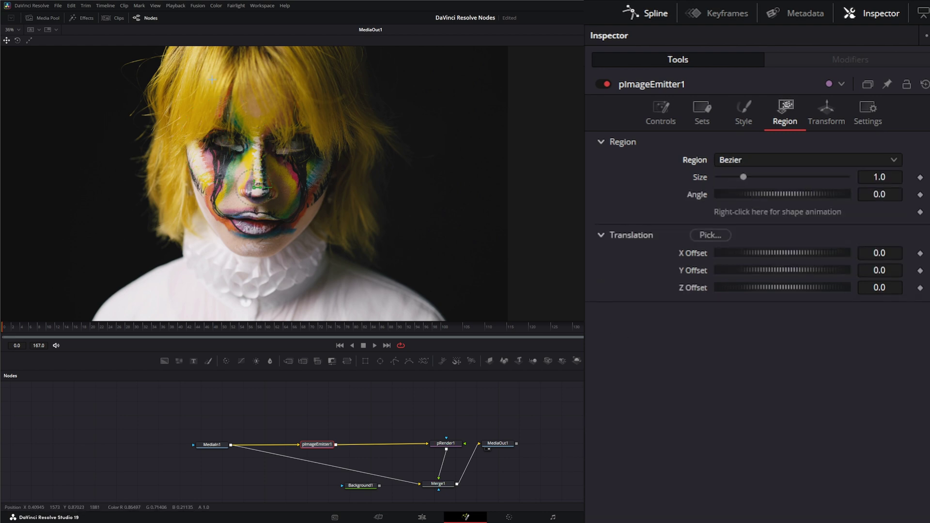
- Trace a closed Bezier region around the woman's yellow hair and fringe, leaving out the face, and smooth all its points
{"action": "left_click", "coordinate": [191, 202]}
{"action": "left_click", "coordinate": [174, 228]}
{"action": "left_click", "coordinate": [154, 180]}
{"action": "left_click", "coordinate": [163, 132]}
{"action": "left_click", "coordinate": [165, 76]}
{"action": "left_click", "coordinate": [189, 55]}
{"action": "left_click", "coordinate": [279, 51]}
{"action": "left_click", "coordinate": [324, 49]}
{"action": "left_click", "coordinate": [365, 96]}
{"action": "left_click", "coordinate": [364, 159]}
{"action": "left_click", "coordinate": [362, 209]}
{"action": "left_click", "coordinate": [364, 235]}
{"action": "left_click", "coordinate": [331, 226]}
{"action": "left_click", "coordinate": [355, 160]}
{"action": "left_click", "coordinate": [329, 126]}
{"action": "left_click", "coordinate": [302, 103]}
{"action": "left_click", "coordinate": [290, 93]}
{"action": "left_click", "coordinate": [263, 114]}
{"action": "left_click", "coordinate": [223, 76]}
{"action": "left_click", "coordinate": [206, 113]}
{"action": "left_click", "coordinate": [180, 138]}
{"action": "left_click", "coordinate": [190, 205]}
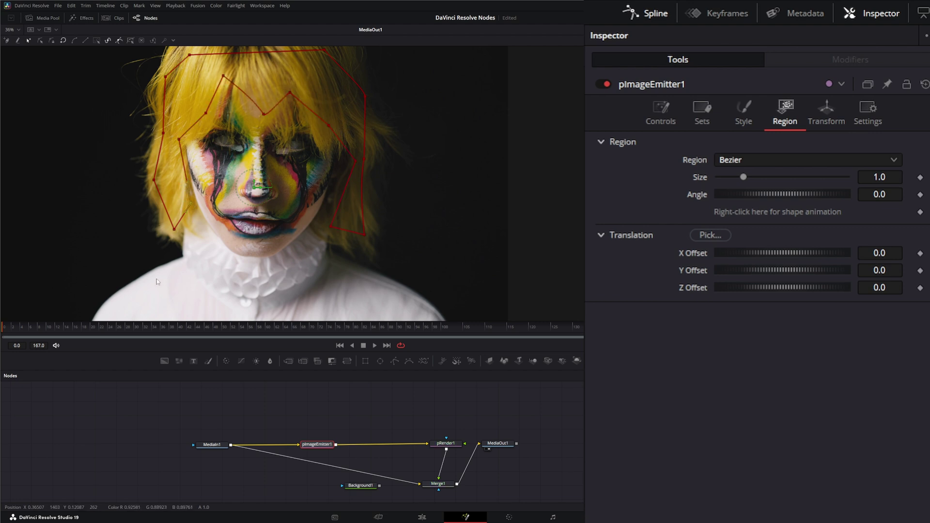
{"action": "left_click_drag", "start_coordinate": [127, 262], "coordinate": [475, 46]}
{"action": "left_click", "coordinate": [73, 41]}
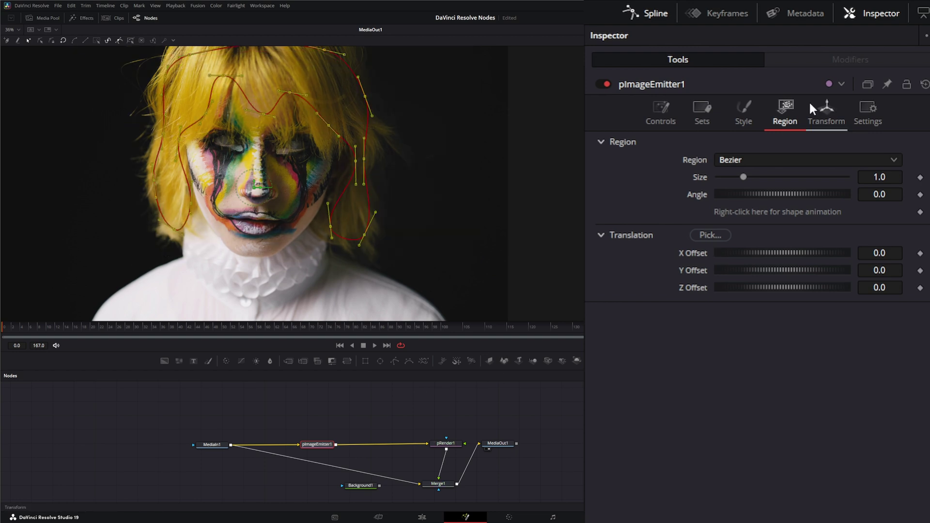
- Insert a pTurbulence node between pImageEmitter1 and pRender1 and play back the particle motion
{"action": "left_click", "coordinate": [660, 114]}
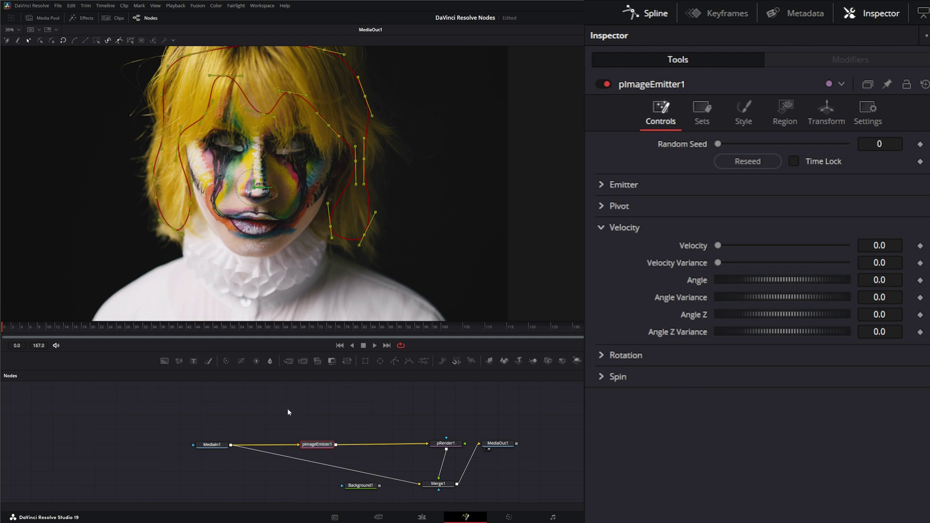
{"action": "left_click", "coordinate": [328, 407]}
{"action": "key", "text": "shift+space"}
{"action": "type", "text": "pl"}
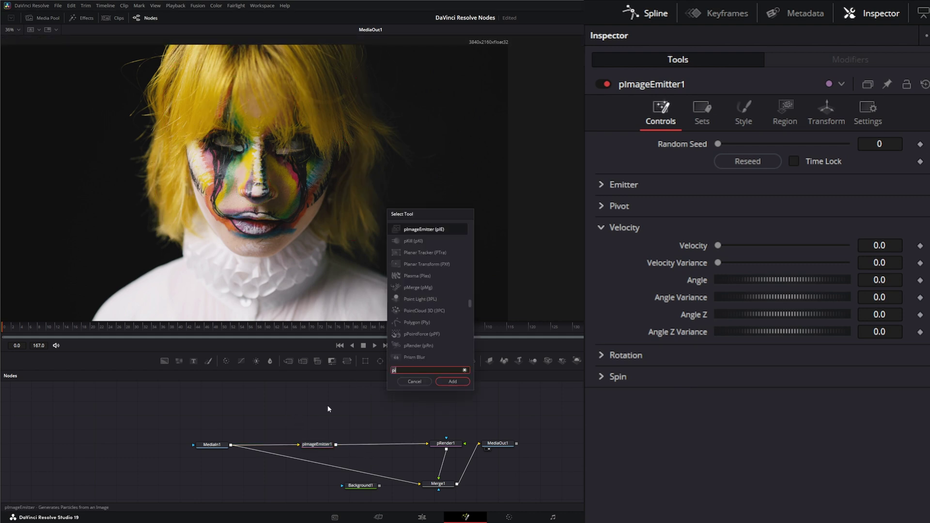
{"action": "key", "text": "BackSpace"}
{"action": "type", "text": "t"}
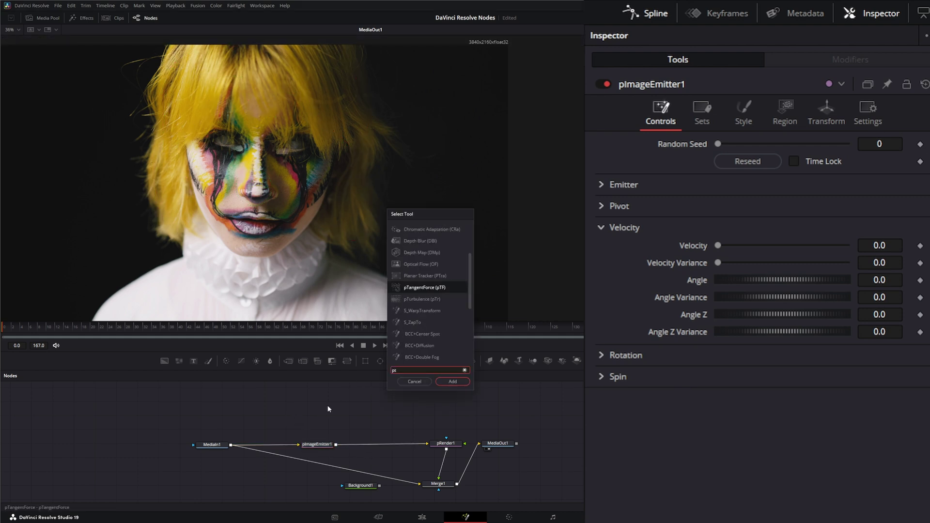
{"action": "type", "text": "u"}
{"action": "key", "text": "Return"}
{"action": "left_click_drag", "start_coordinate": [329, 409], "coordinate": [381, 446]}
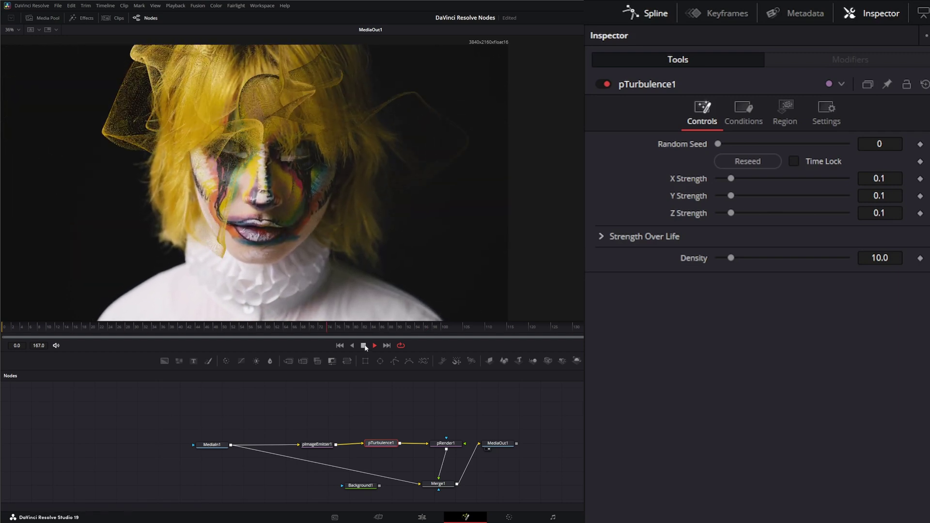
{"action": "left_click", "coordinate": [364, 346]}
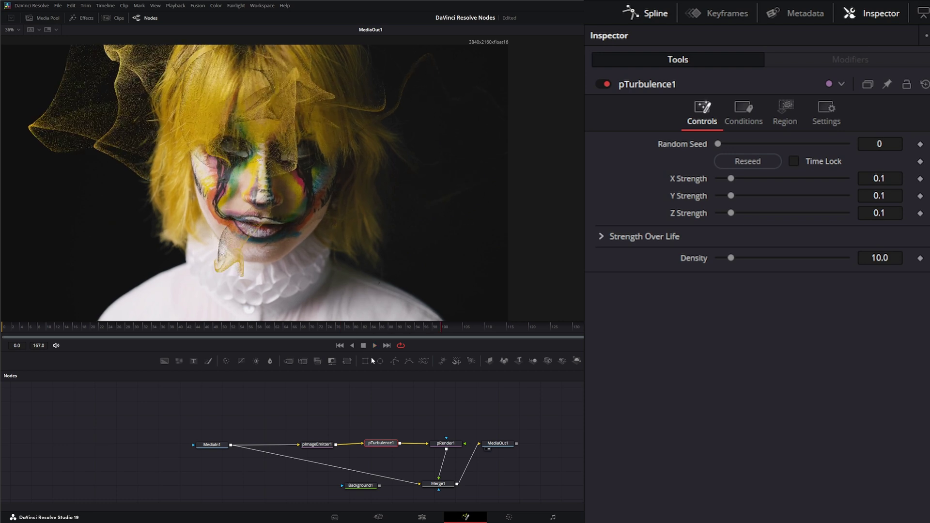
- Set pRender1's 2D Blur to 1.0 and play back the softened particles
{"action": "left_click", "coordinate": [461, 444]}
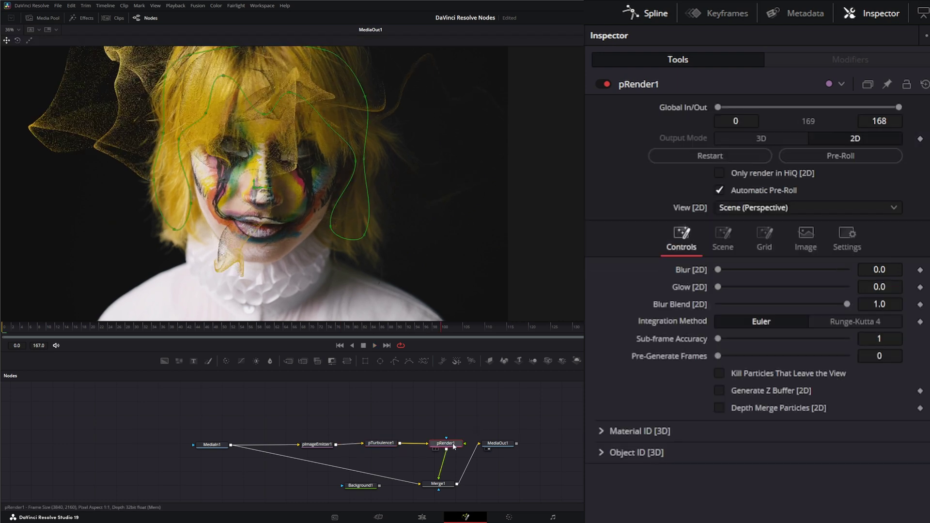
{"action": "left_click", "coordinate": [880, 270]}
{"action": "type", "text": "1"}
{"action": "key", "text": "Tab"}
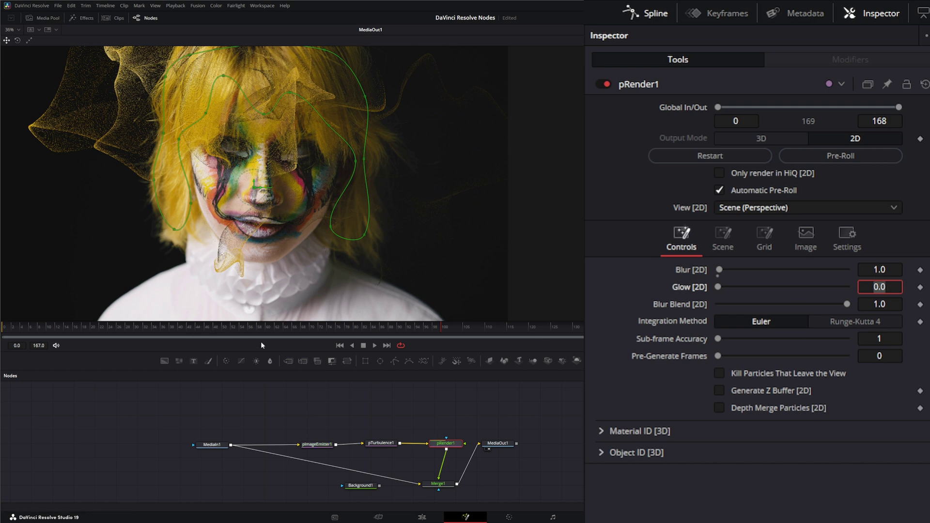
{"action": "left_click", "coordinate": [196, 329]}
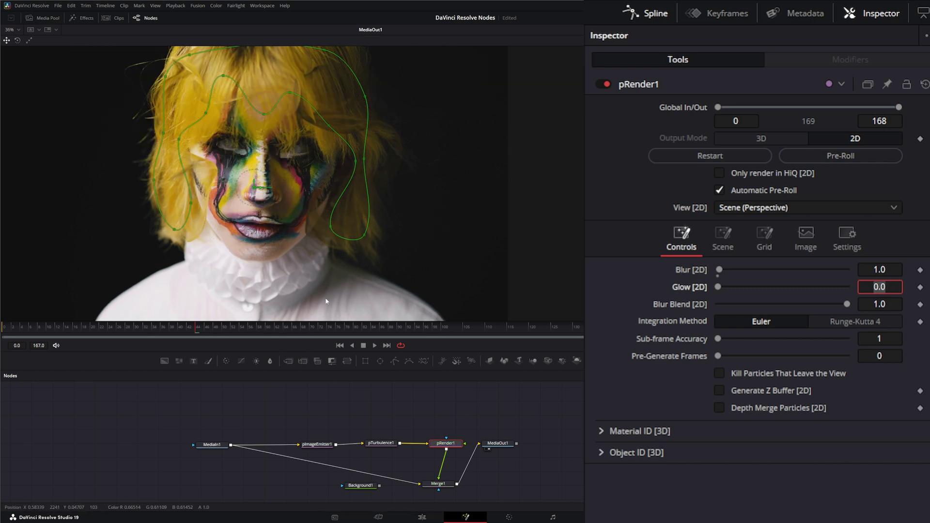
{"action": "left_click", "coordinate": [373, 346]}
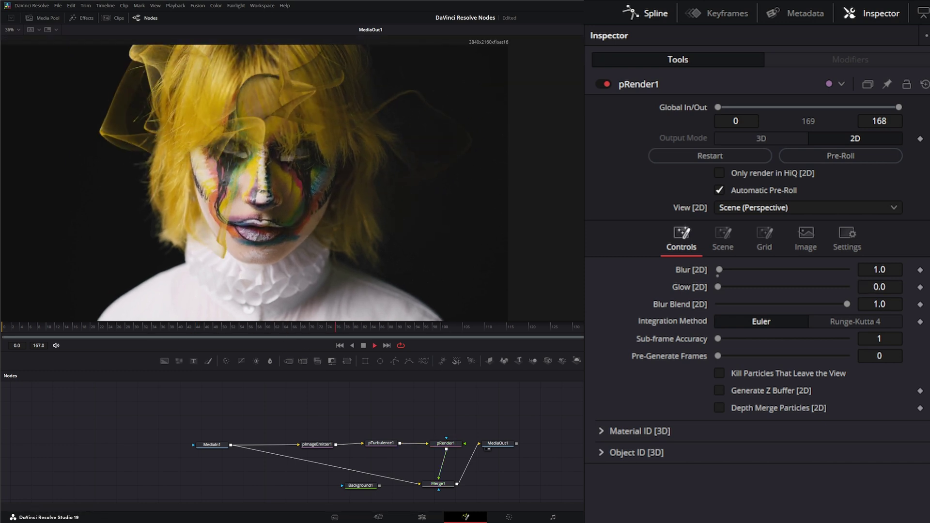
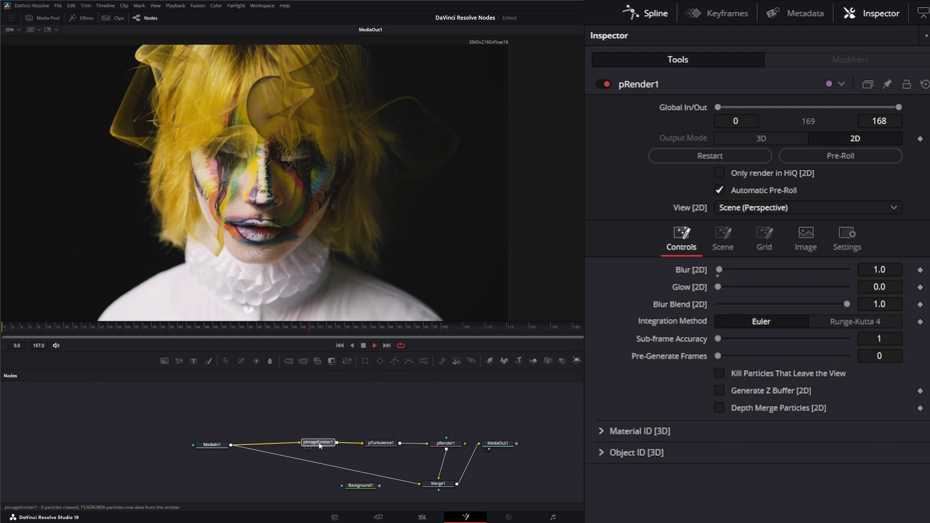
{"action": "left_click", "coordinate": [317, 442]}
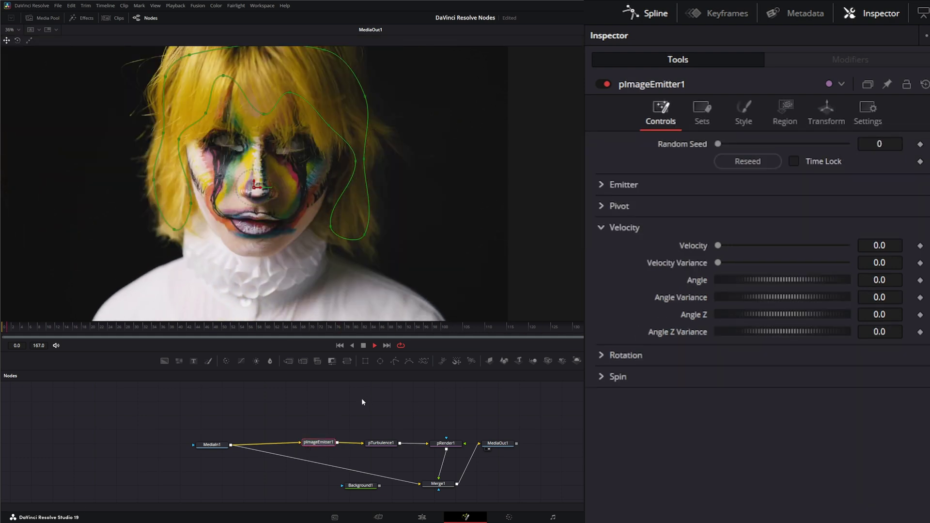
{"action": "left_click", "coordinate": [364, 345]}
- Return to the edit timeline and open the purple front-view-portrait dancer clip at its start in Fusion
{"action": "left_click", "coordinate": [428, 519]}
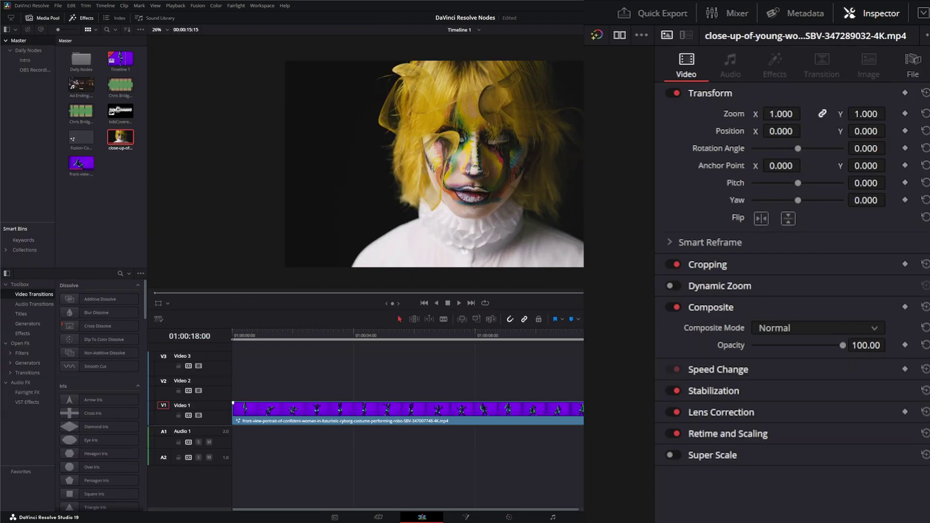
{"action": "left_click", "coordinate": [461, 383]}
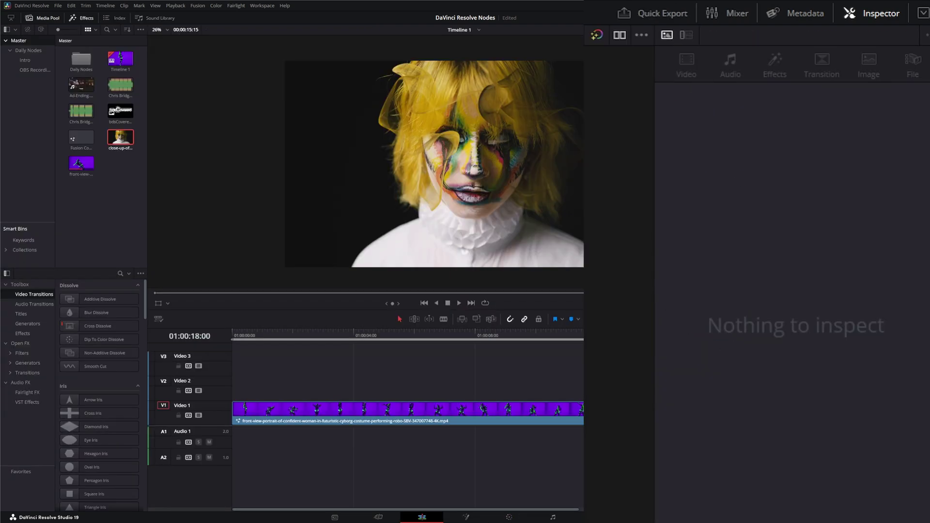
{"action": "left_click_drag", "start_coordinate": [448, 338], "coordinate": [428, 335]}
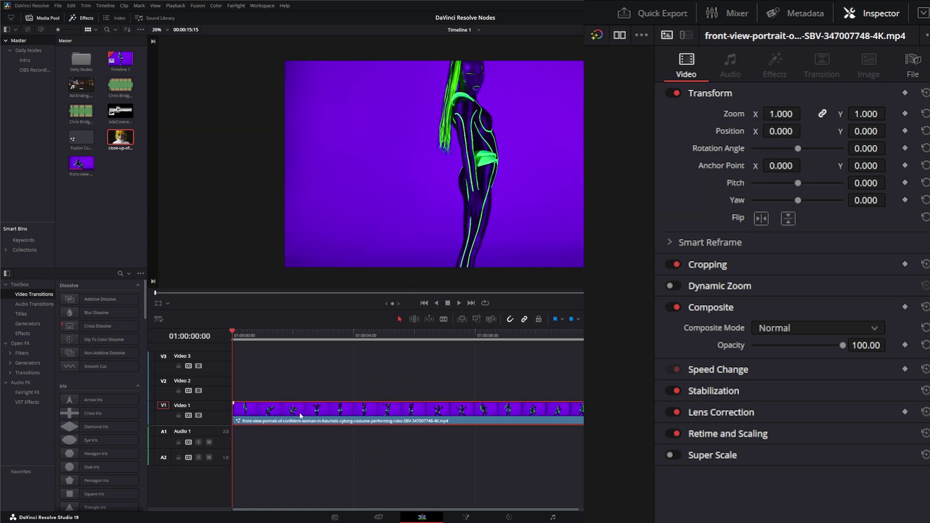
{"action": "left_click", "coordinate": [477, 518]}
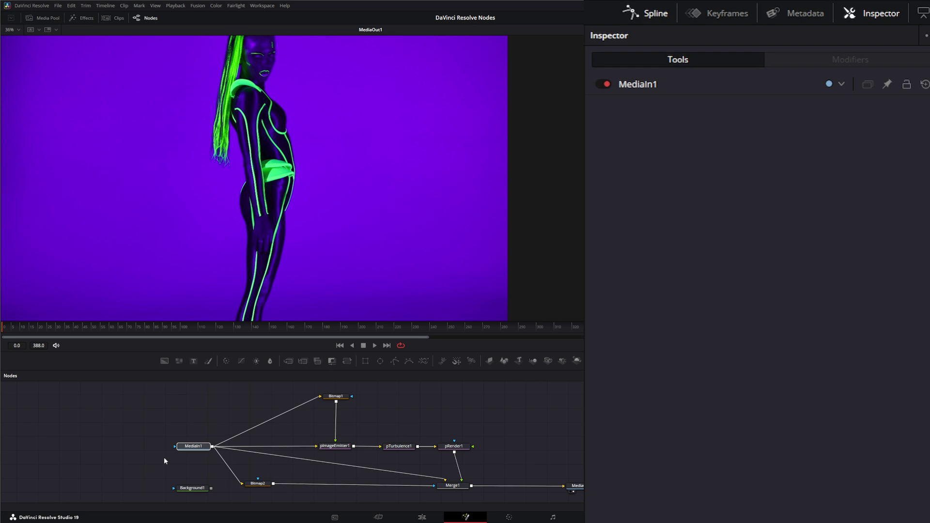
- View the Bitmap1 and Bitmap2 mattes made from MediaIn1 while playing the dancer clip
{"action": "left_click", "coordinate": [196, 447]}
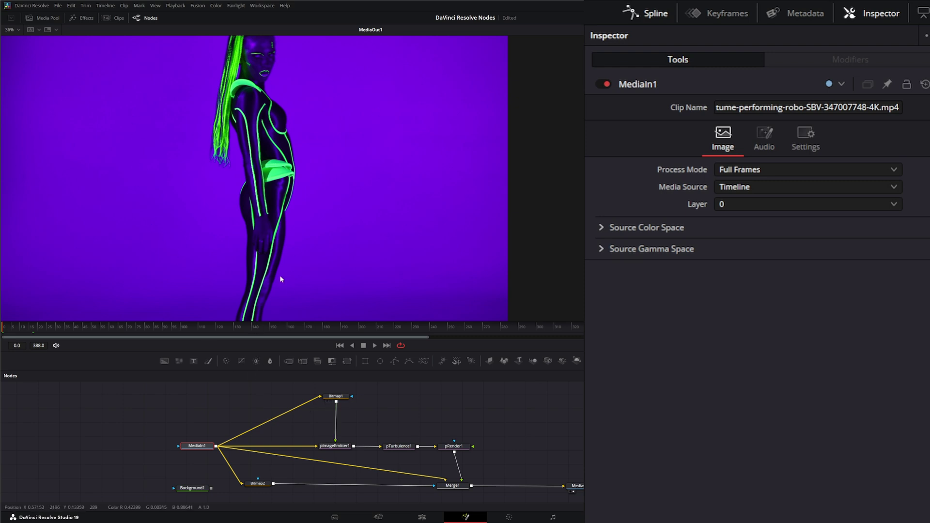
{"action": "left_click_drag", "start_coordinate": [332, 341], "coordinate": [327, 254]}
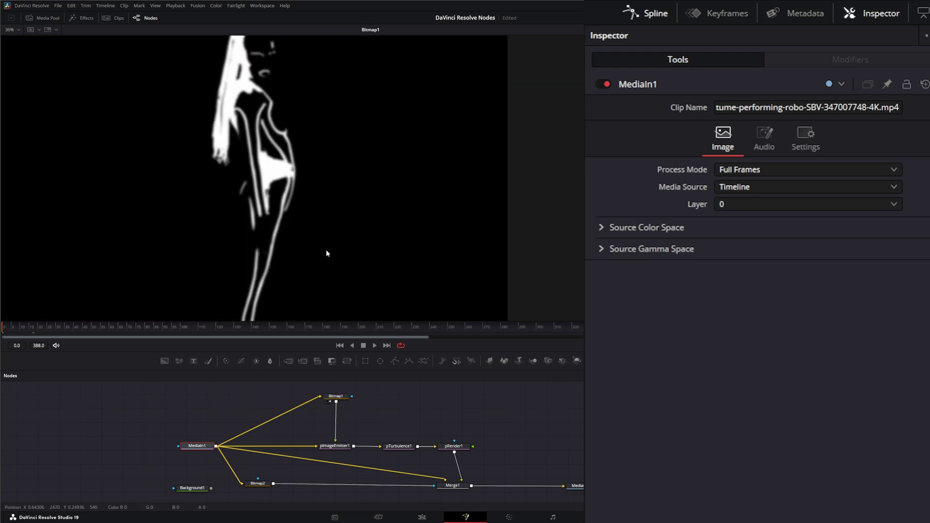
{"action": "left_click", "coordinate": [376, 346]}
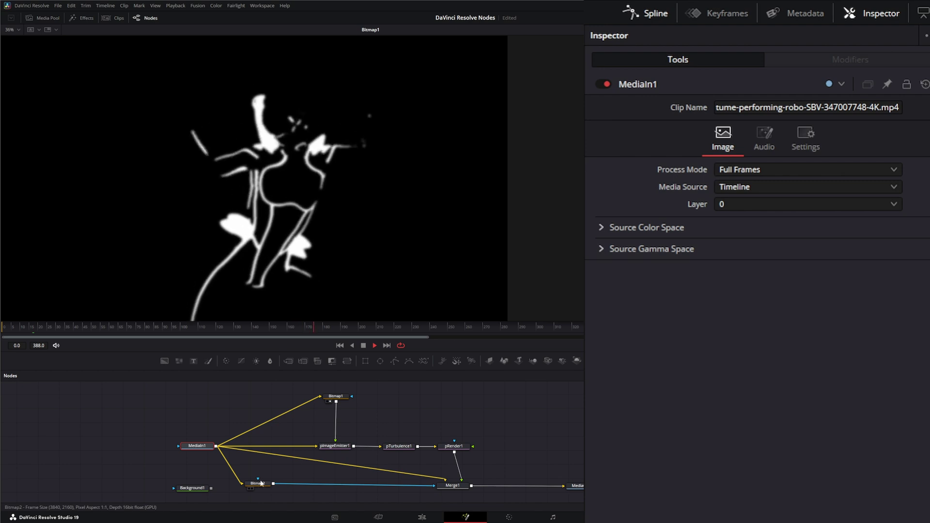
{"action": "left_click_drag", "start_coordinate": [254, 478], "coordinate": [307, 234]}
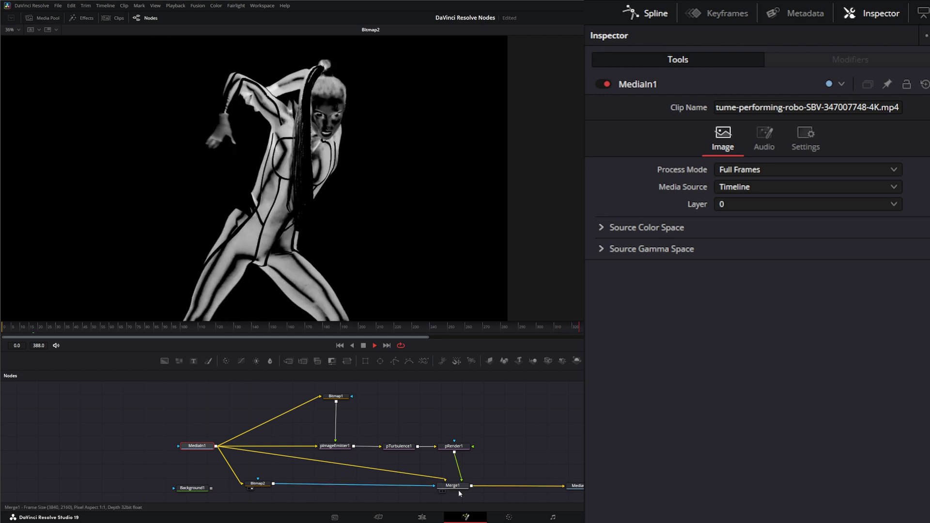
{"action": "left_click", "coordinate": [364, 346]}
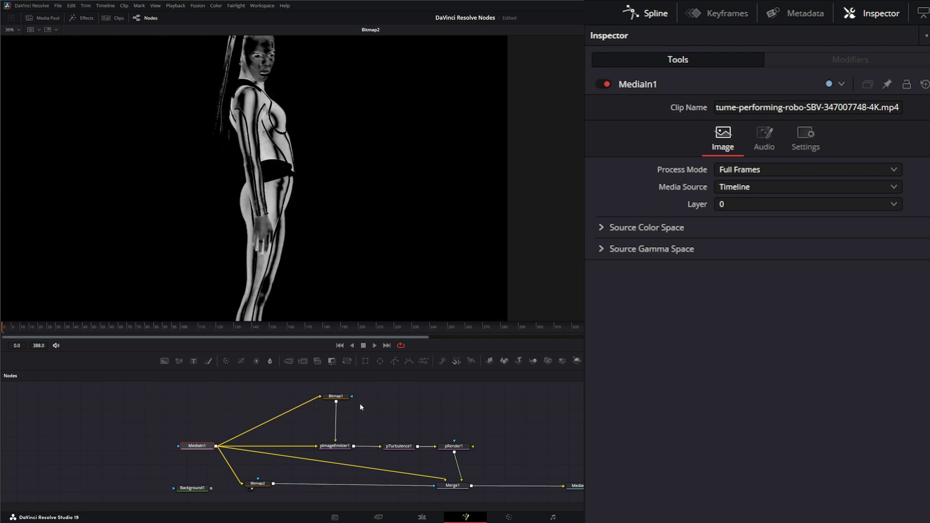
- Play the dancer composite and examine pImageEmitter1's emitter controls, style and color settings, and its Bitmap1 region
{"action": "left_click", "coordinate": [336, 446]}
{"action": "key", "text": "space"}
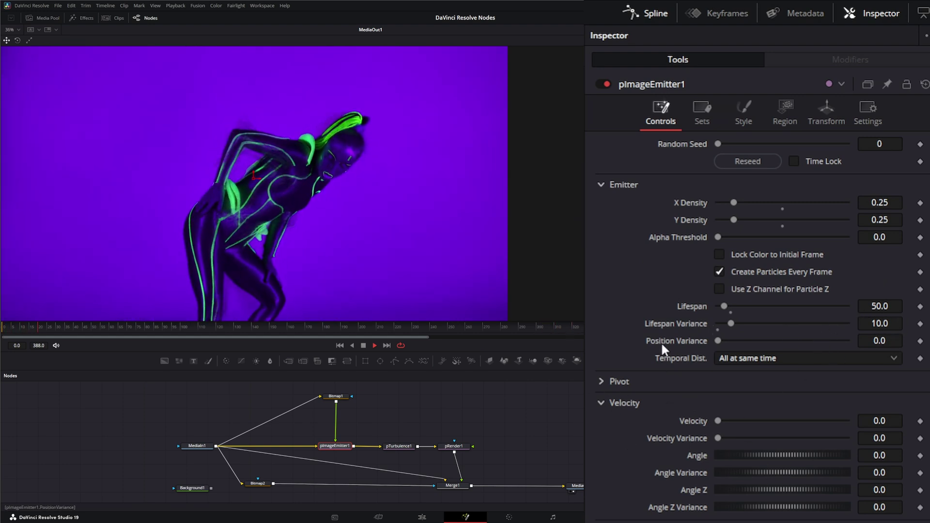
{"action": "left_click", "coordinate": [745, 115]}
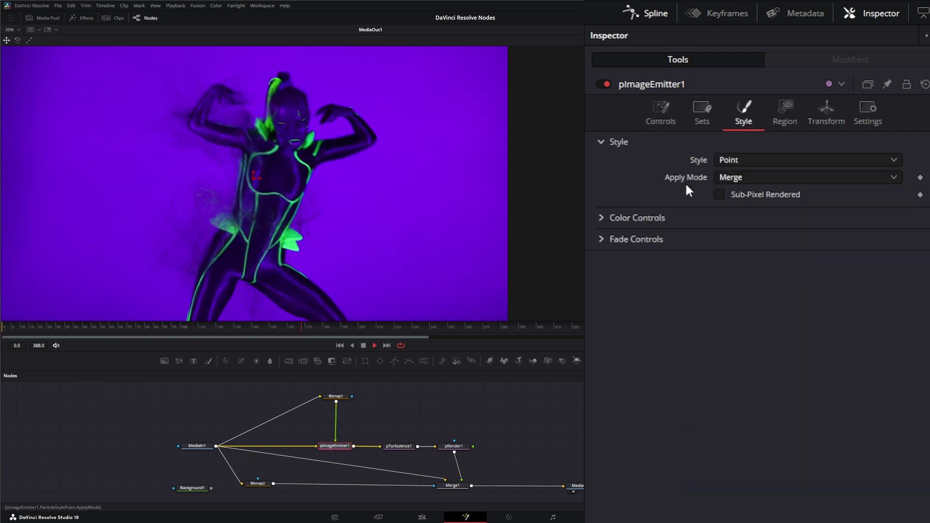
{"action": "left_click", "coordinate": [603, 219]}
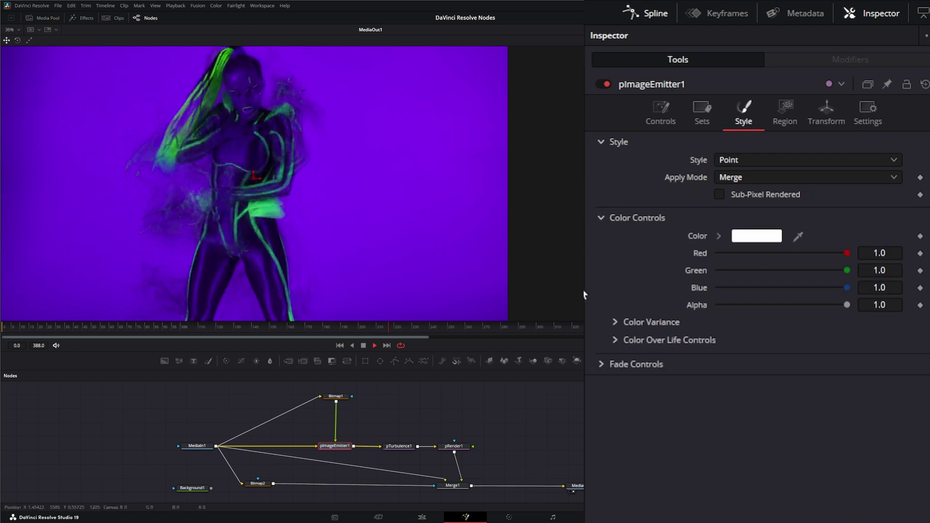
{"action": "left_click", "coordinate": [615, 340]}
{"action": "left_click", "coordinate": [602, 218]}
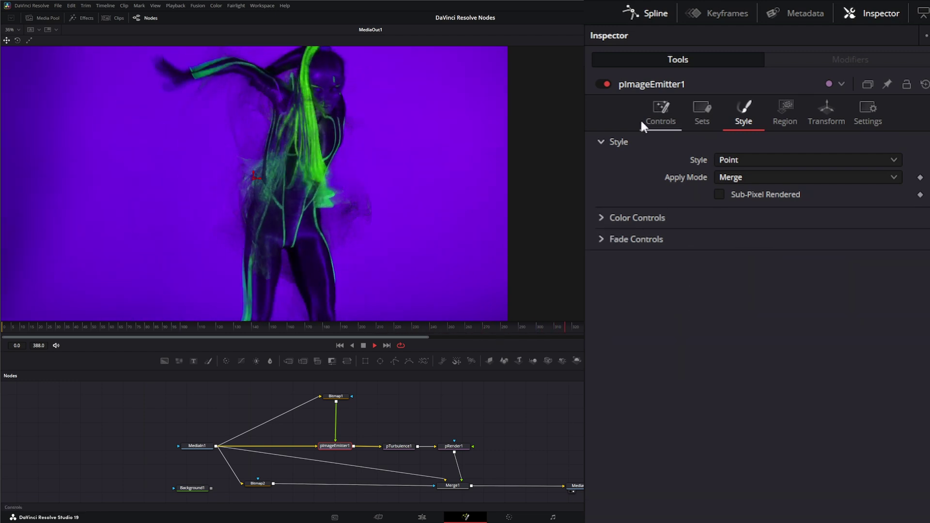
{"action": "left_click", "coordinate": [794, 104]}
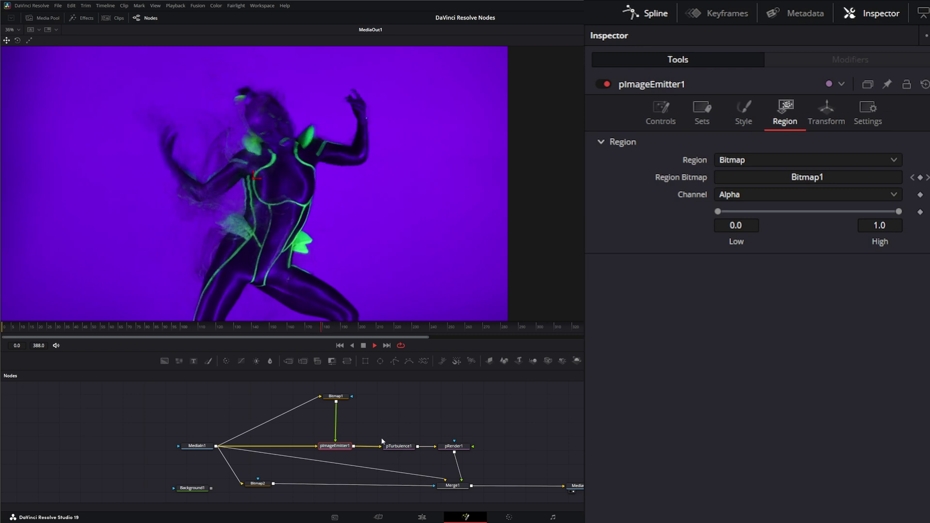
- Examine pTurbulence1's strength and density controls and pRender1's 2D blur and glow settings during playback
{"action": "left_click", "coordinate": [398, 447]}
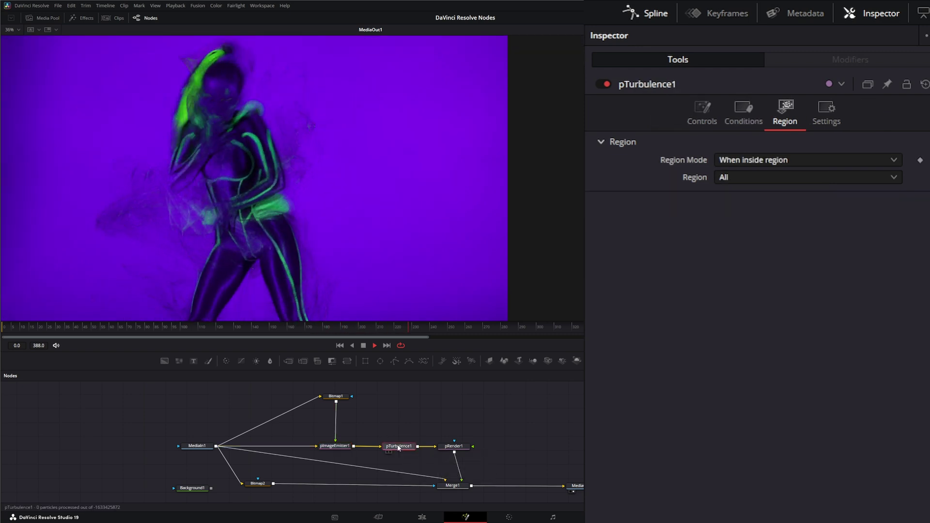
{"action": "left_click", "coordinate": [701, 110]}
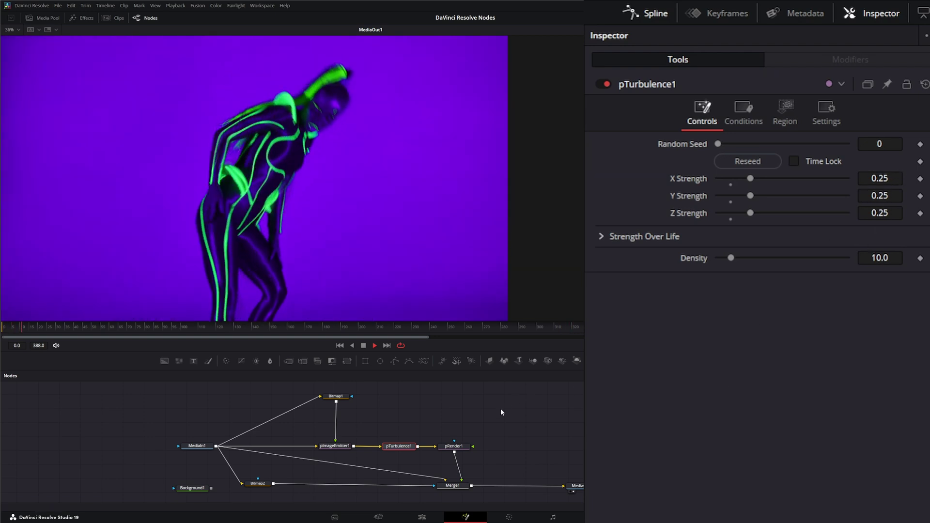
{"action": "left_click", "coordinate": [454, 447]}
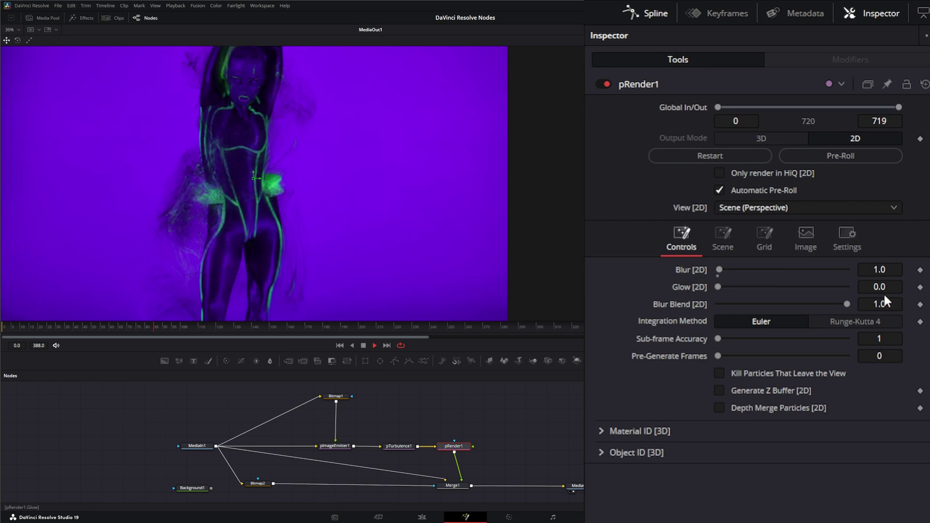